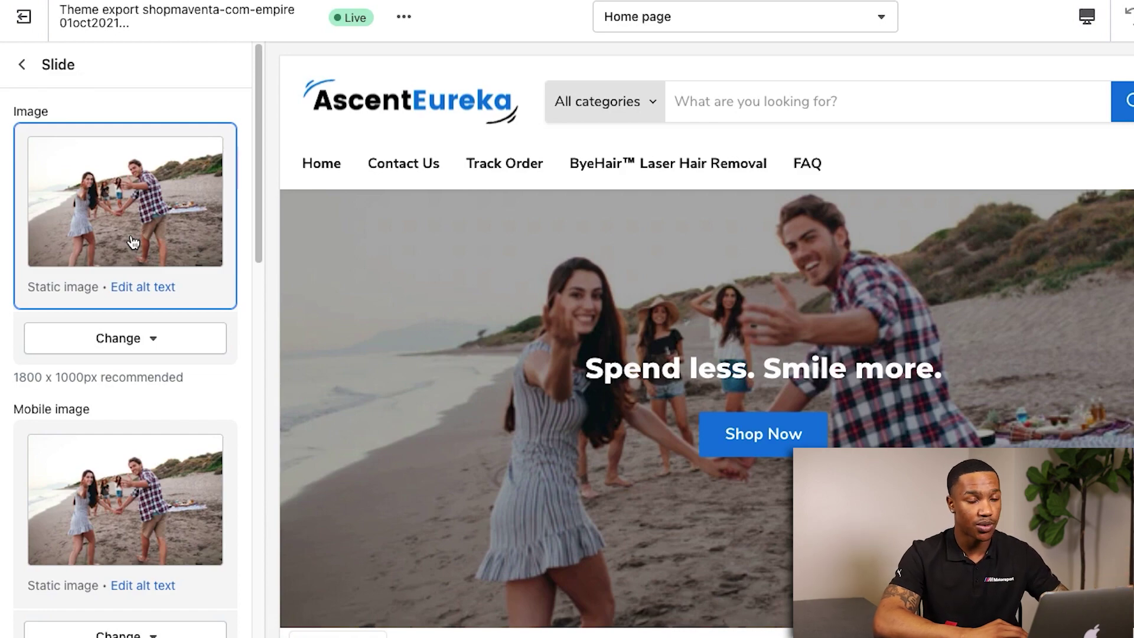
# Step: Review the slideshow slide's image, mobile image, heading, text and button settings, and return to the section list
pyautogui.scroll(-8, 118, 414)
pyautogui.scroll(8, 116, 463)
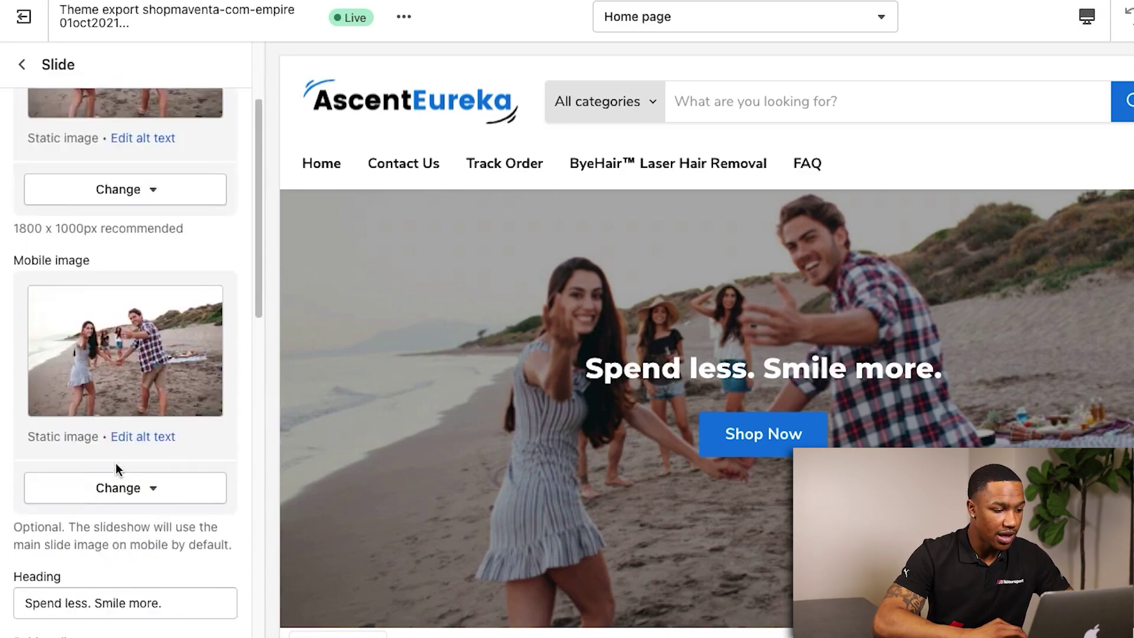
pyautogui.scroll(-10, 118, 469)
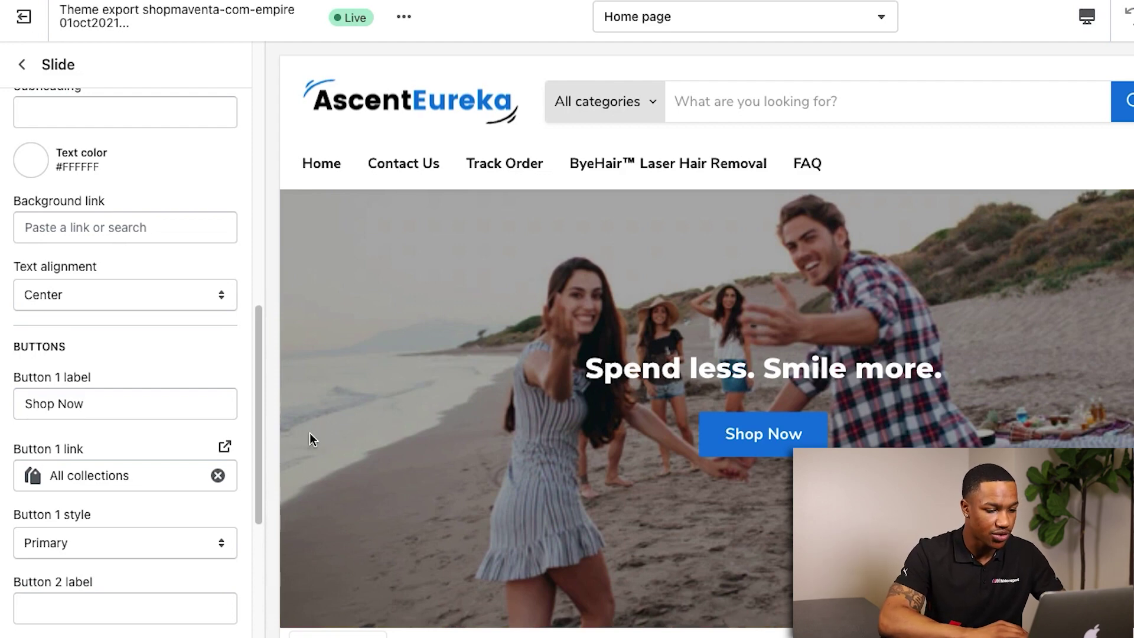
pyautogui.scroll(-2, 164, 396)
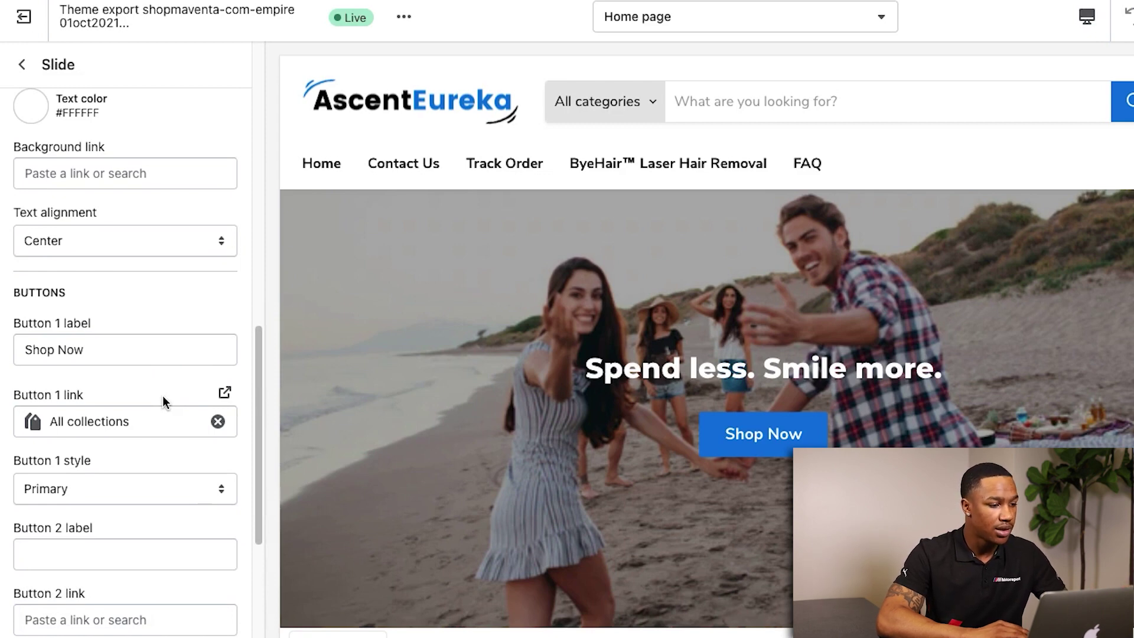
pyautogui.click(23, 65)
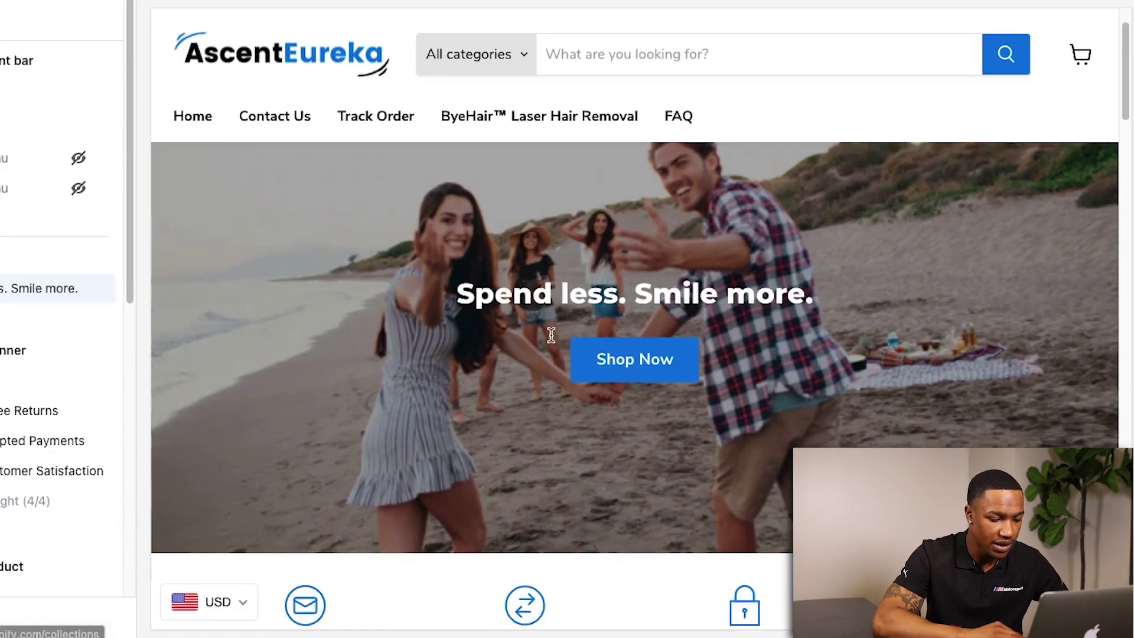
# Step: Examine the home page preview from the slideshow through the highlights banner to the End Of The Year Sale collection
pyautogui.scroll(-10, 444, 274)
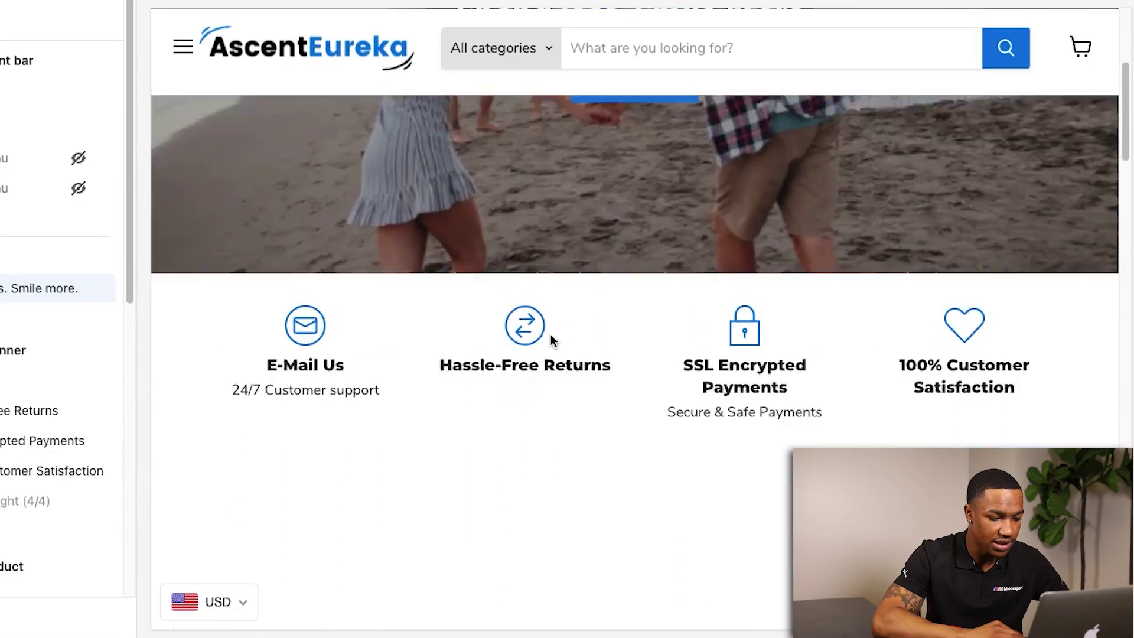
pyautogui.scroll(-10, 550, 335)
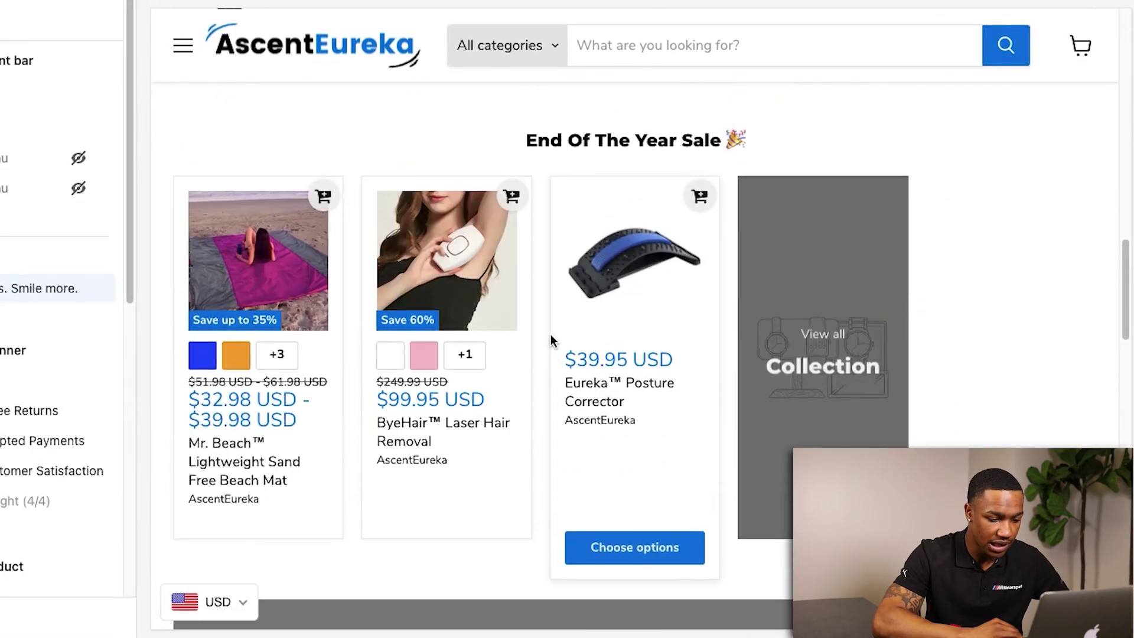
pyautogui.scroll(20, 576, 182)
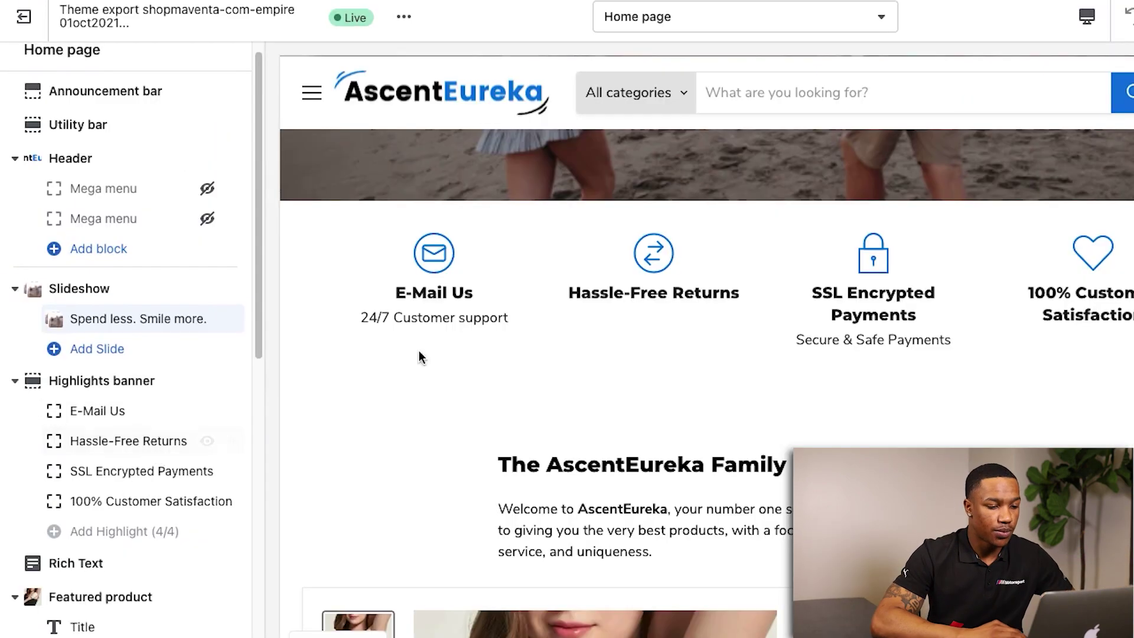
pyautogui.scroll(-4, 419, 354)
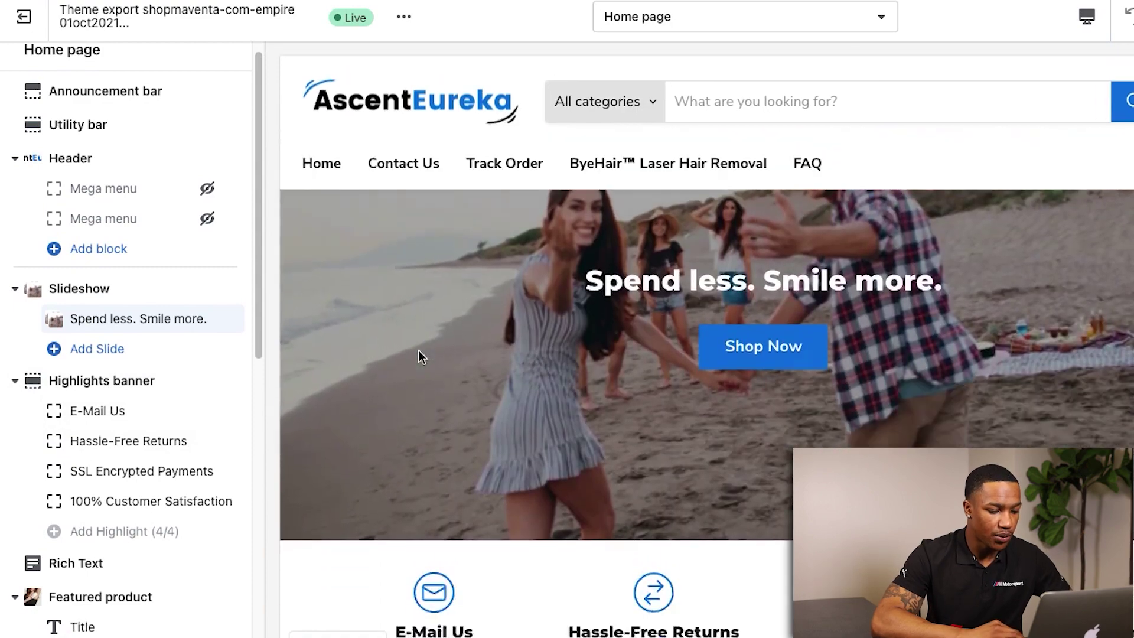
pyautogui.scroll(-3, 419, 354)
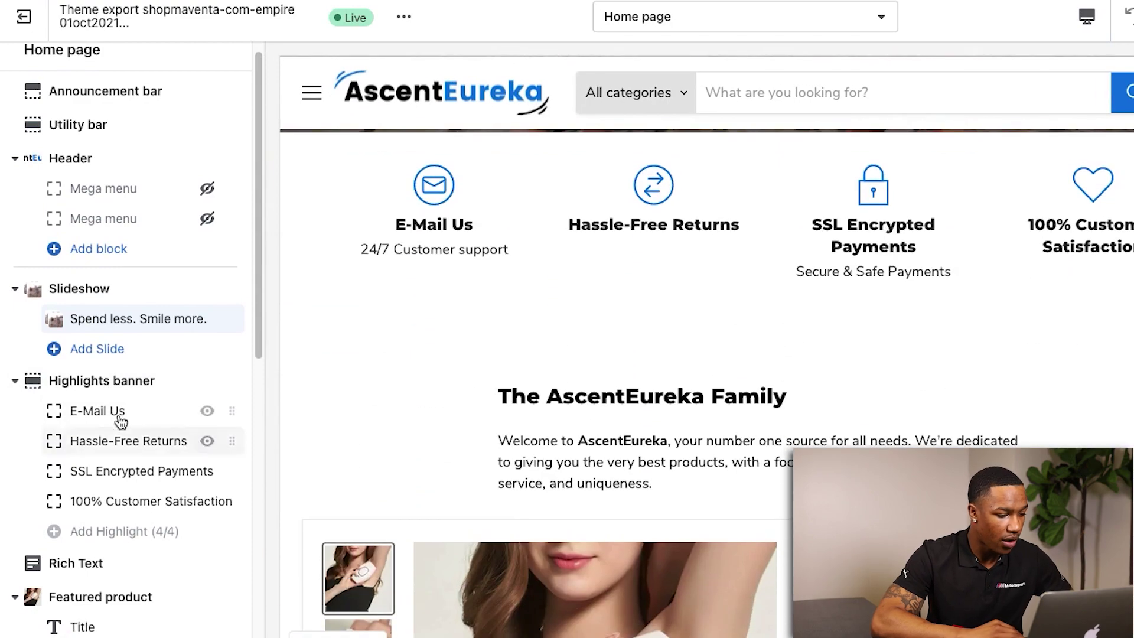
pyautogui.scroll(-2, 152, 483)
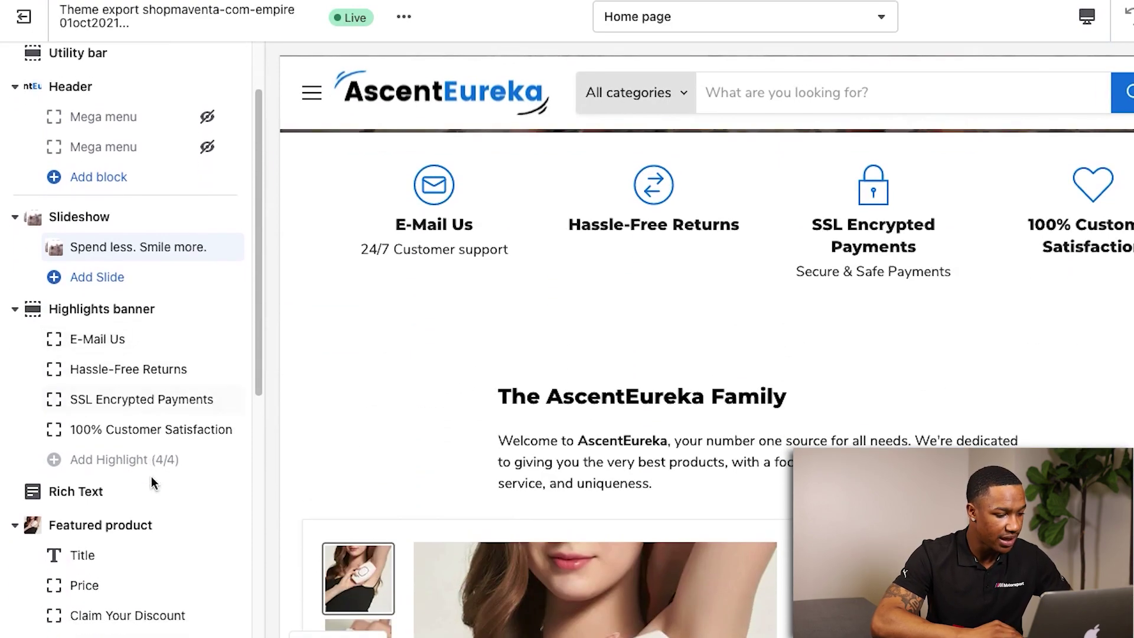
# Step: Review the Rich Text section's heading and welcome text settings, and return to the section list
pyautogui.click(109, 488)
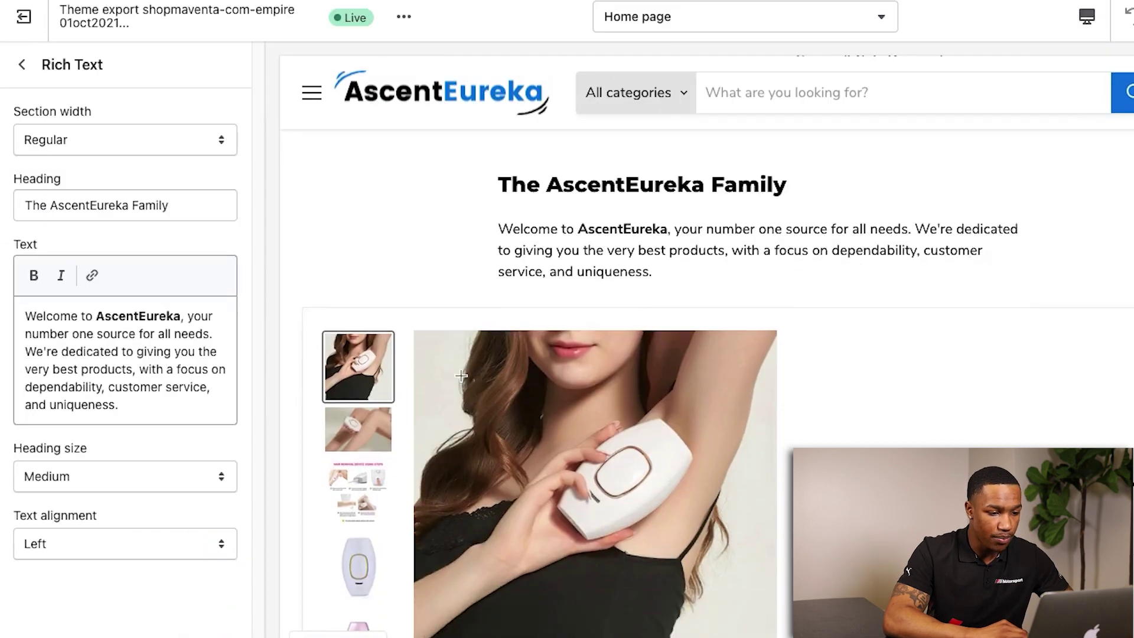
pyautogui.scroll(-3, 357, 378)
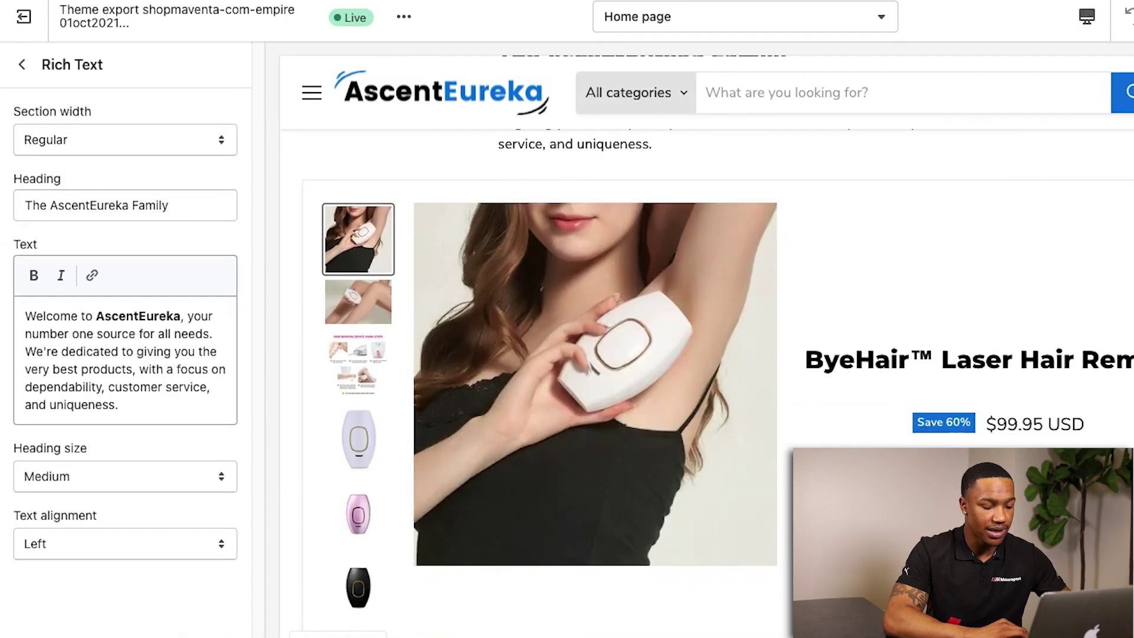
pyautogui.scroll(-1, 703, 354)
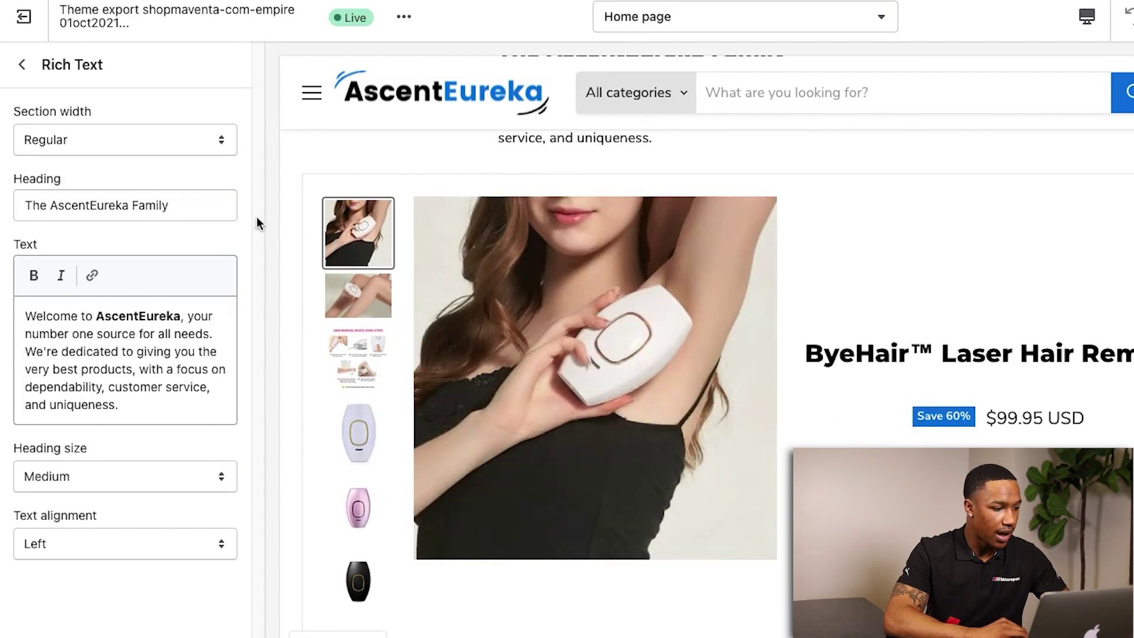
pyautogui.click(21, 65)
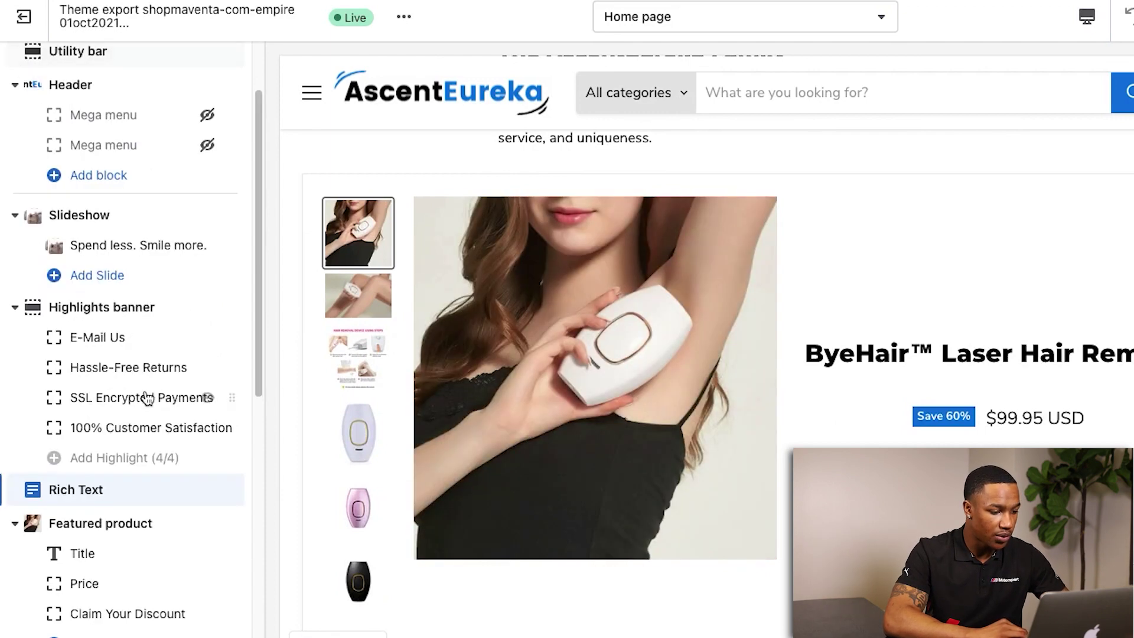
# Step: Open the Featured product section, view the products available to replace its current one, and close the selection without changing it
pyautogui.scroll(-3, 146, 399)
pyautogui.click(144, 441)
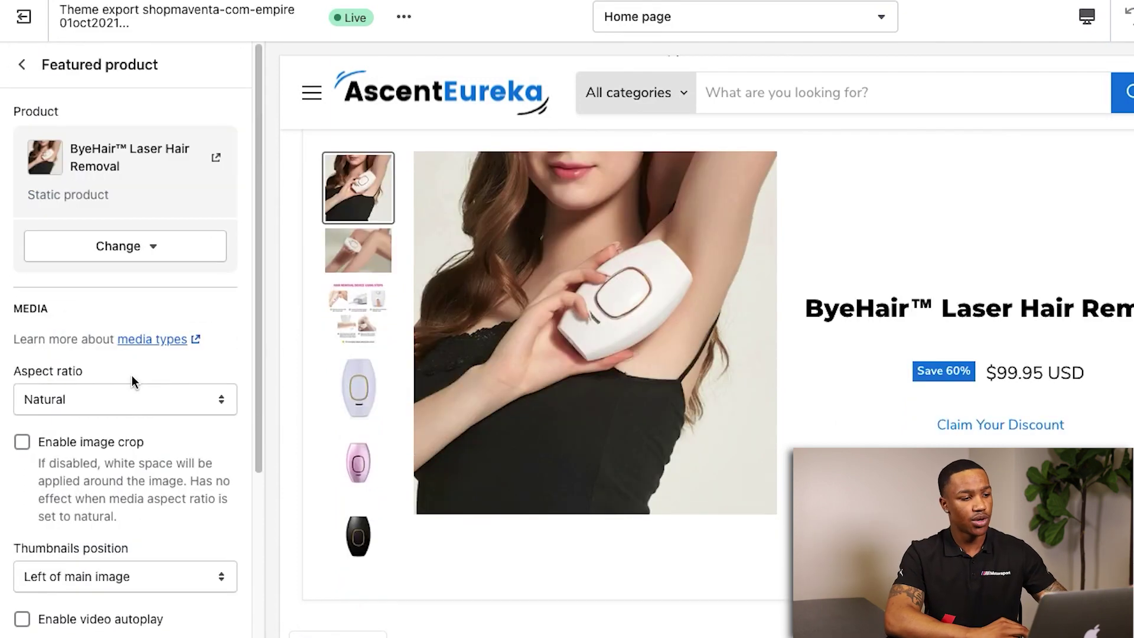
pyautogui.click(121, 246)
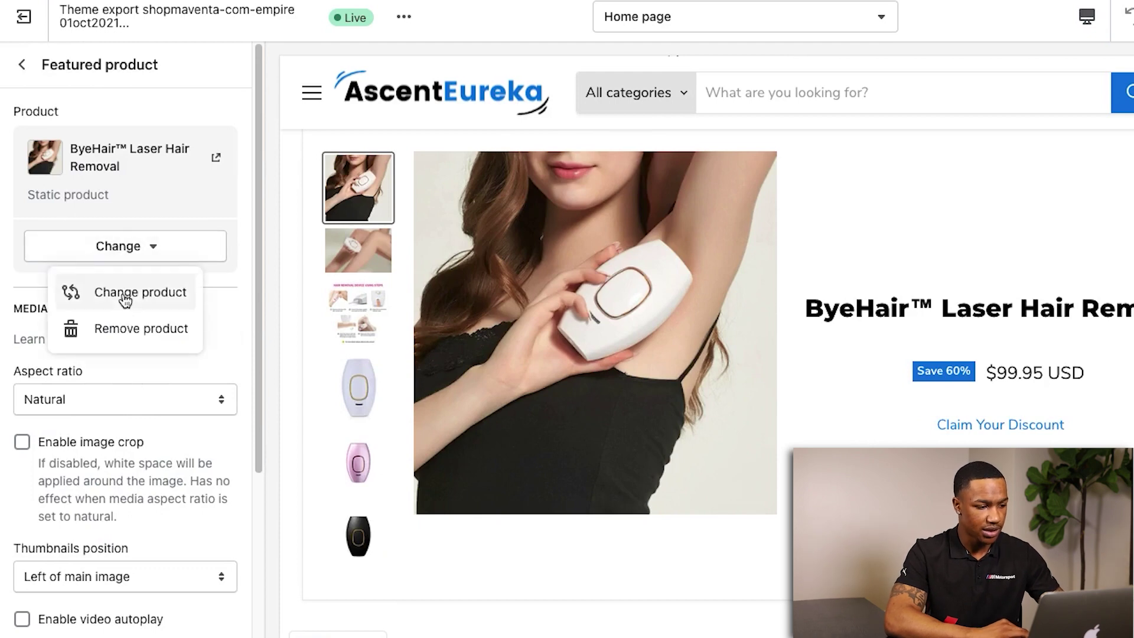
pyautogui.click(124, 298)
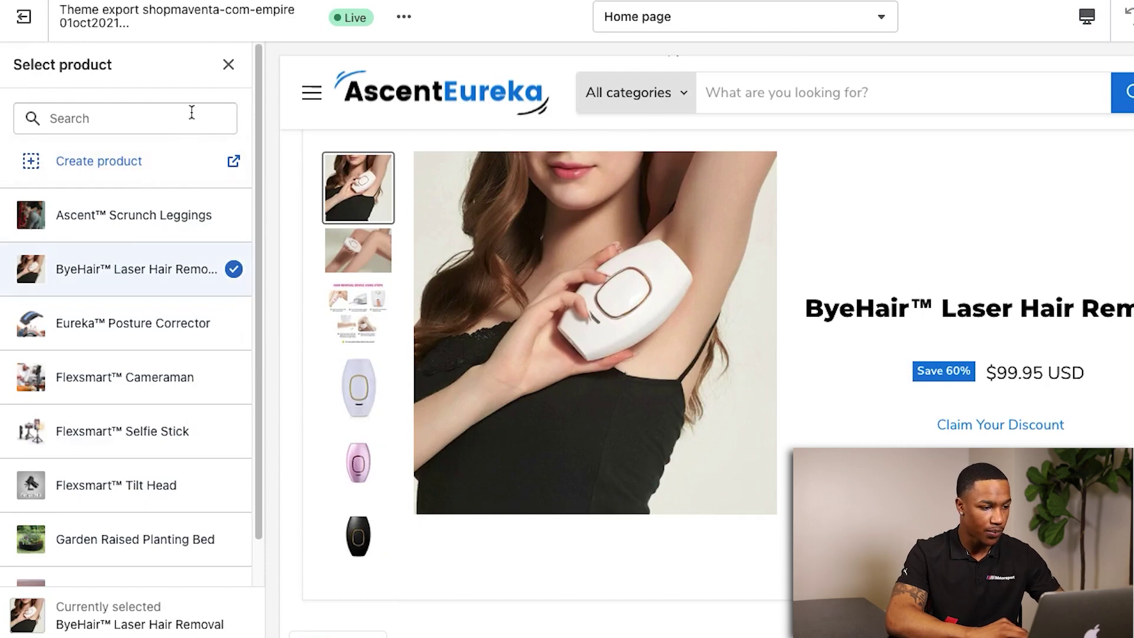
pyautogui.click(228, 64)
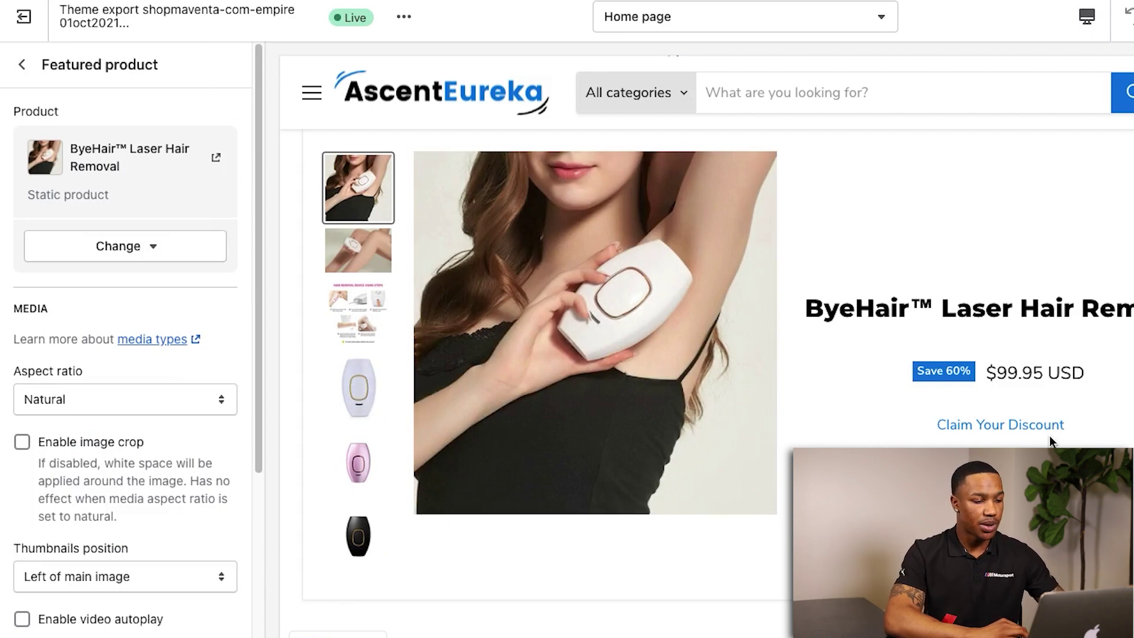
# Step: Check the End Of The Year Sale featured collection's settings and return to the section list
pyautogui.scroll(-10, 718, 366)
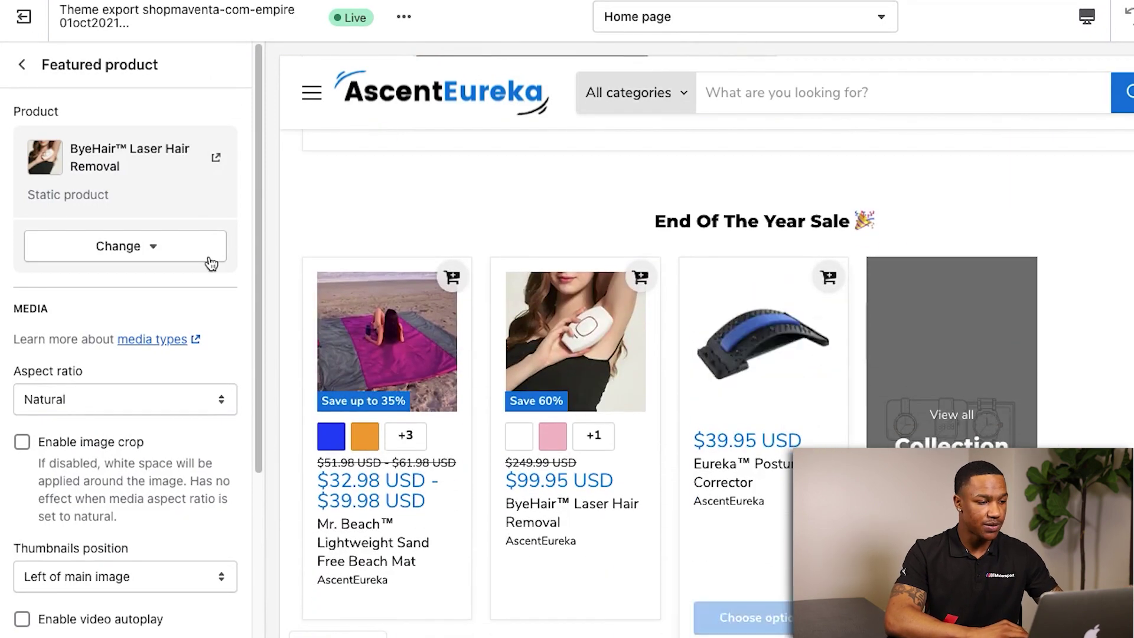
pyautogui.click(1073, 400)
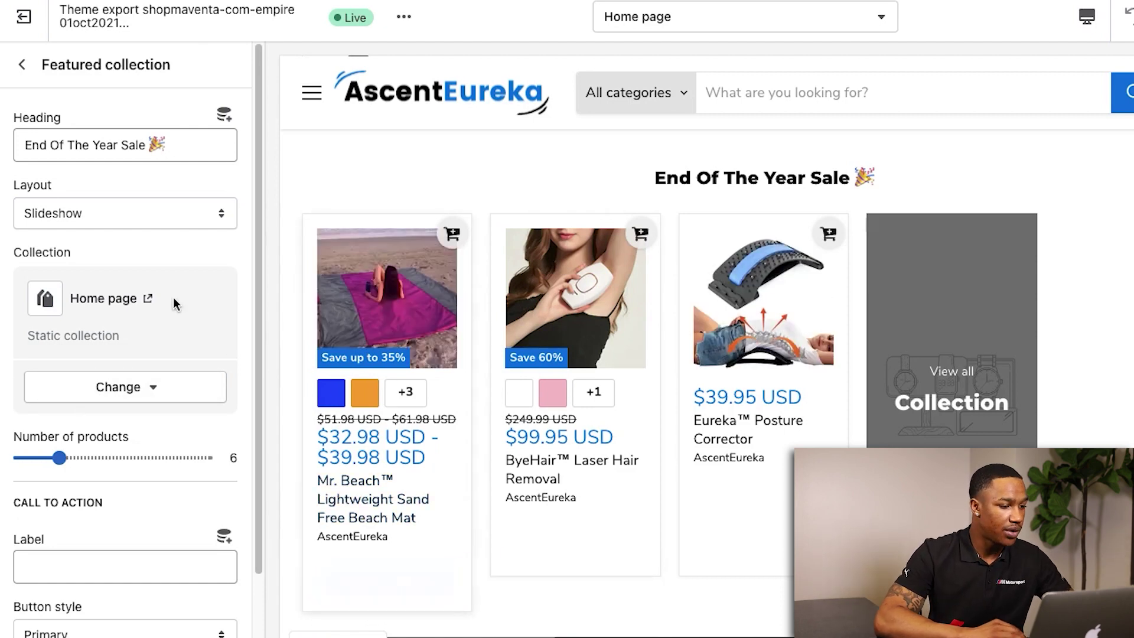
pyautogui.click(21, 65)
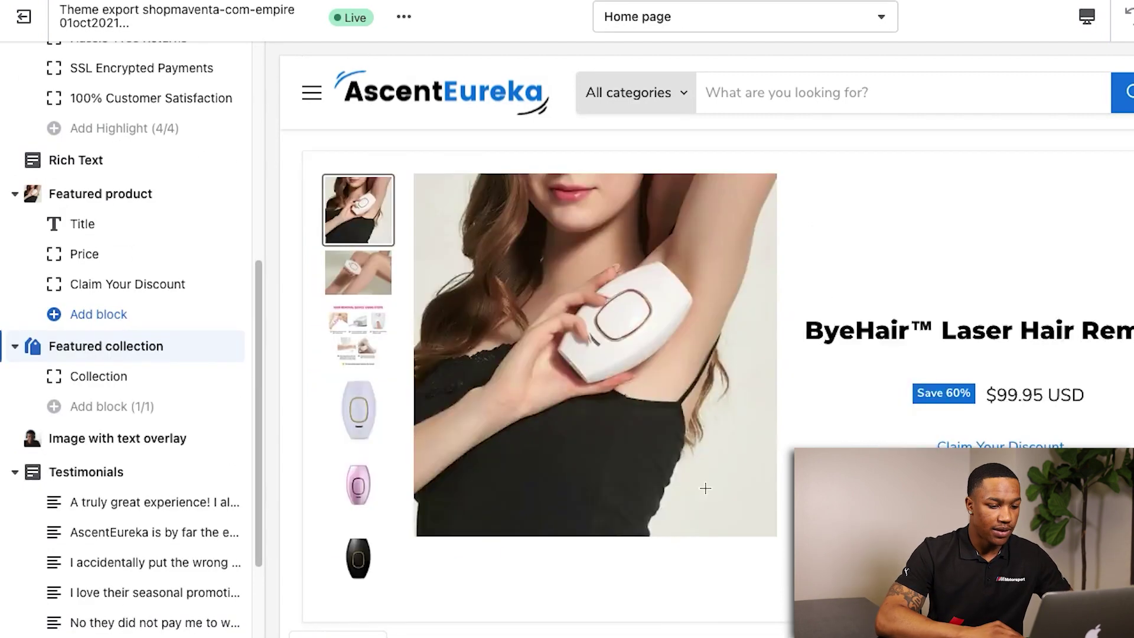
# Step: Open the Image with text overlay section and browse the free stock images for its background image
pyautogui.scroll(-5, 703, 486)
pyautogui.scroll(-5, 707, 494)
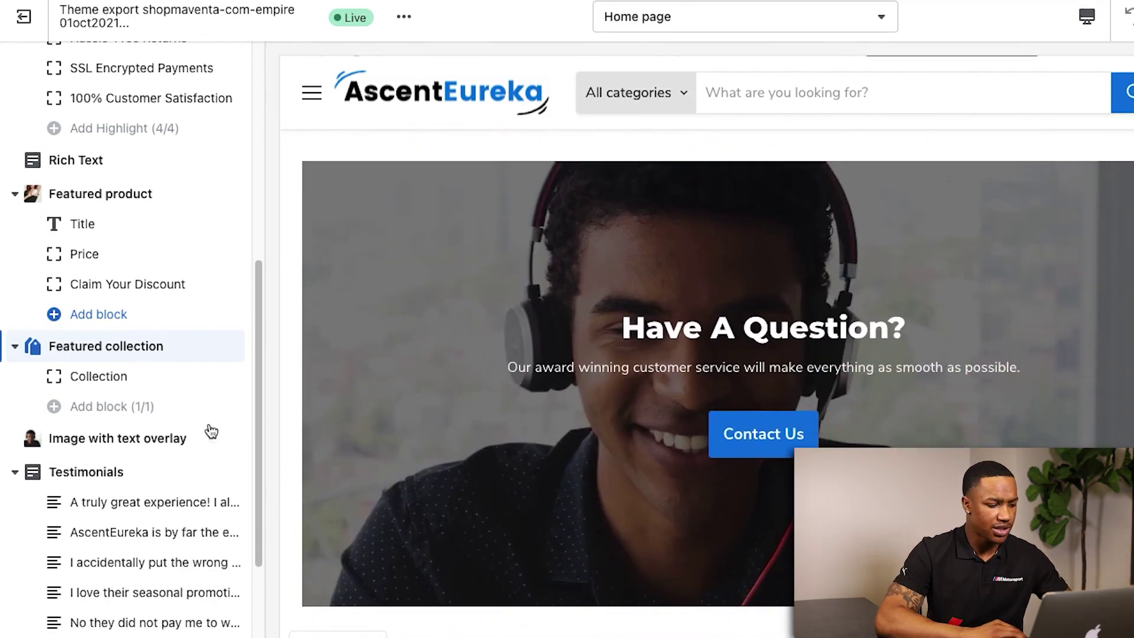
pyautogui.click(122, 440)
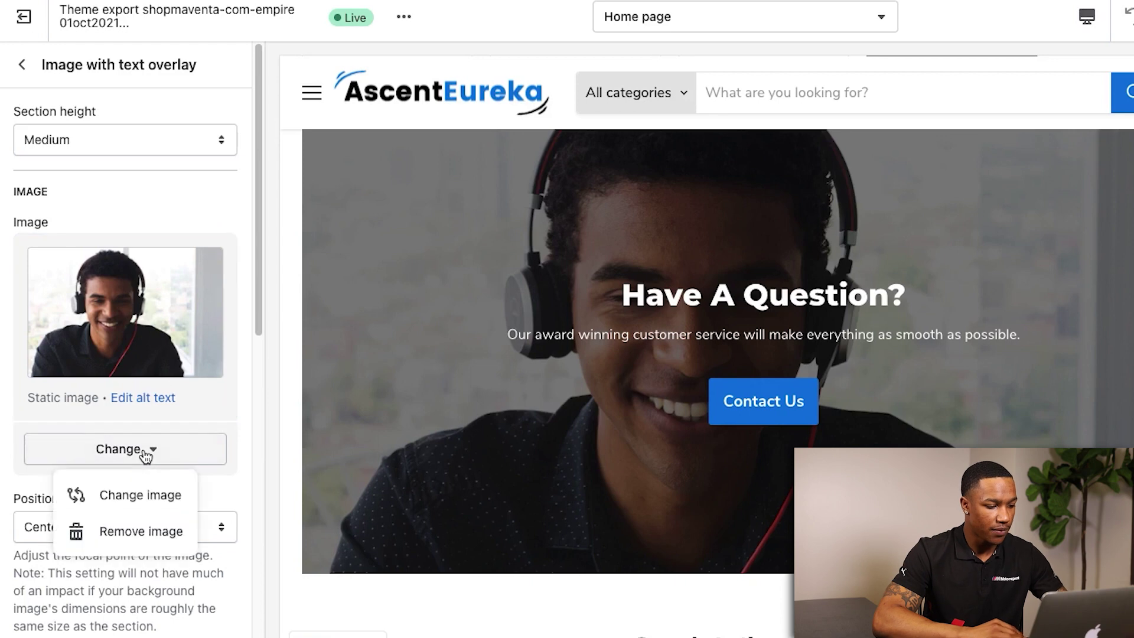
pyautogui.click(142, 496)
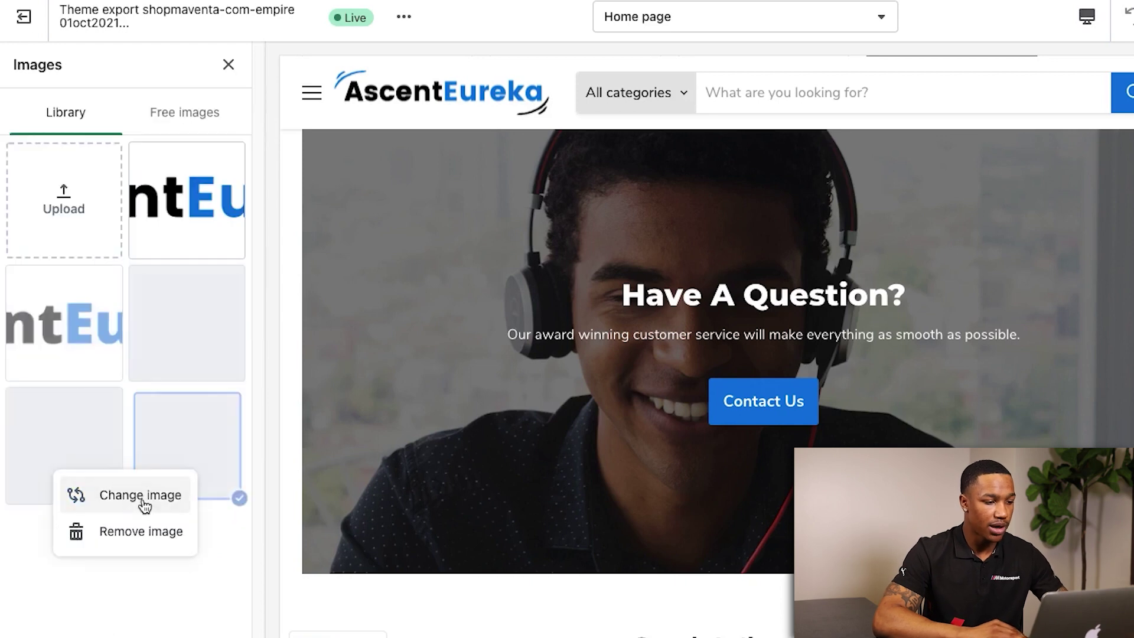
pyautogui.click(165, 118)
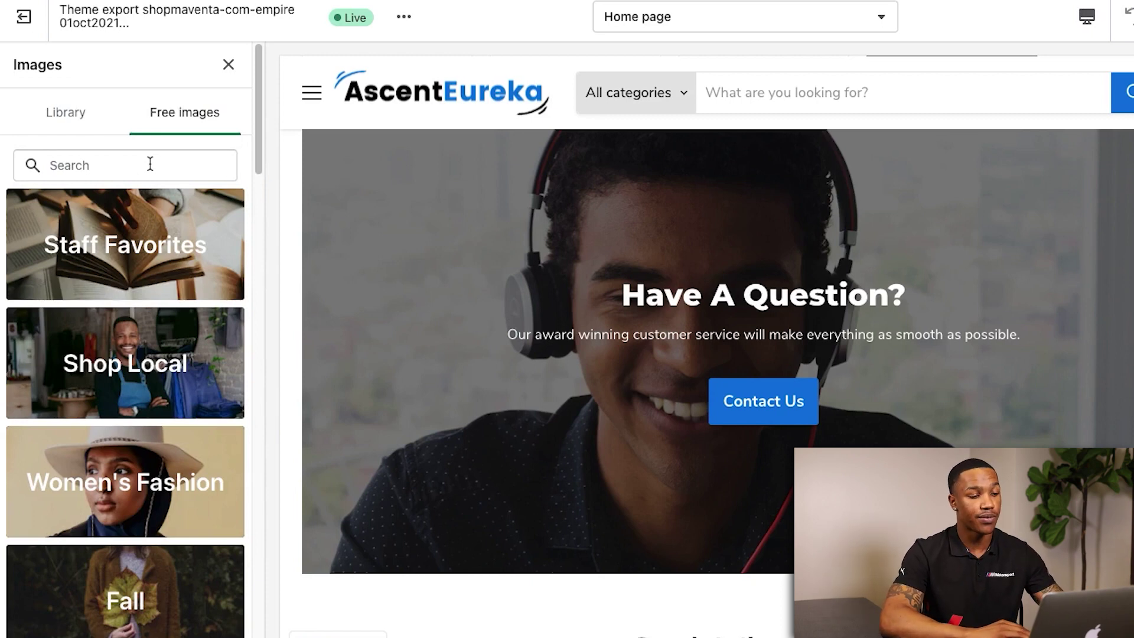
# Step: Search the free images for "support" and "cust", and choose the smiling man with a headset as the section image
pyautogui.click(150, 165)
pyautogui.write('support')
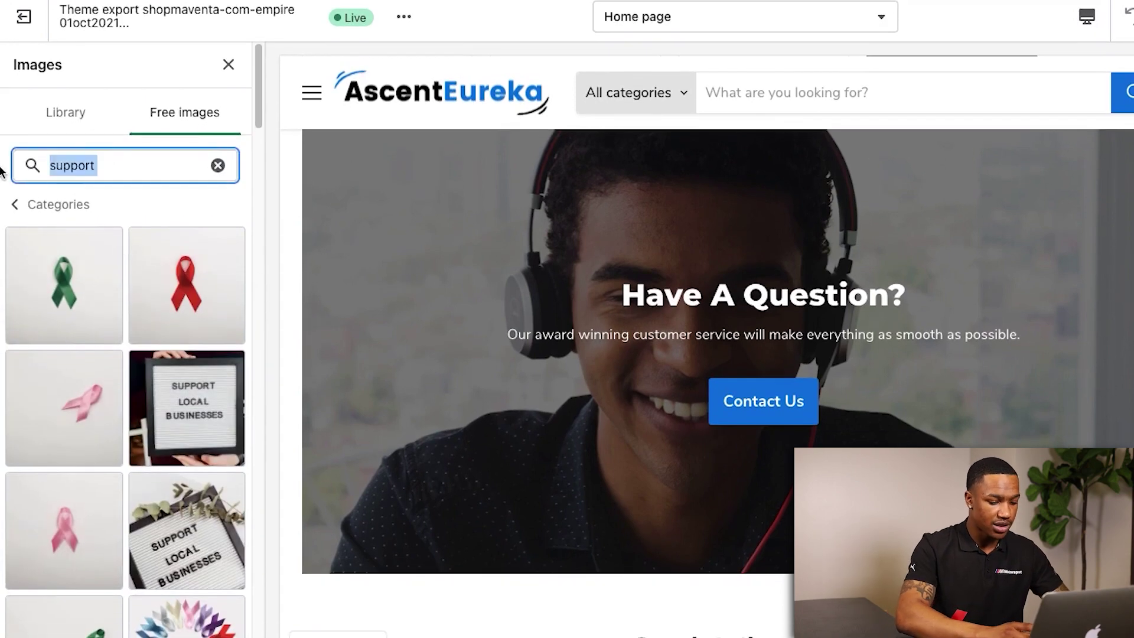
pyautogui.write('cust')
pyautogui.scroll(-6, 94, 395)
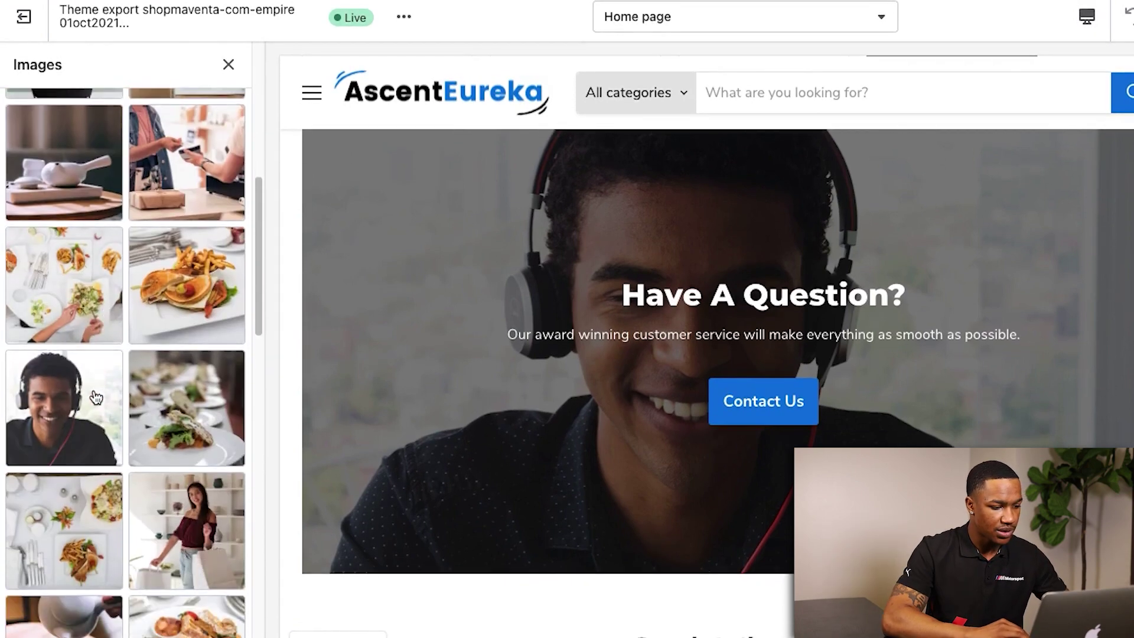
pyautogui.click(57, 444)
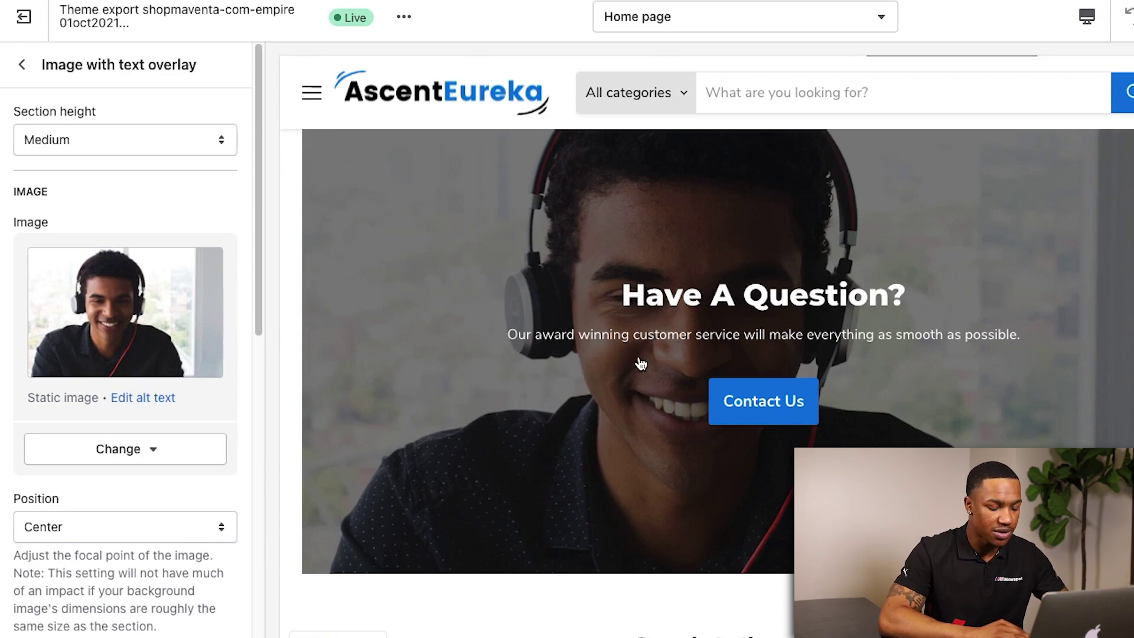
# Step: Examine the Have A Question banner and the customer testimonials in the home page preview
pyautogui.scroll(-1, 640, 395)
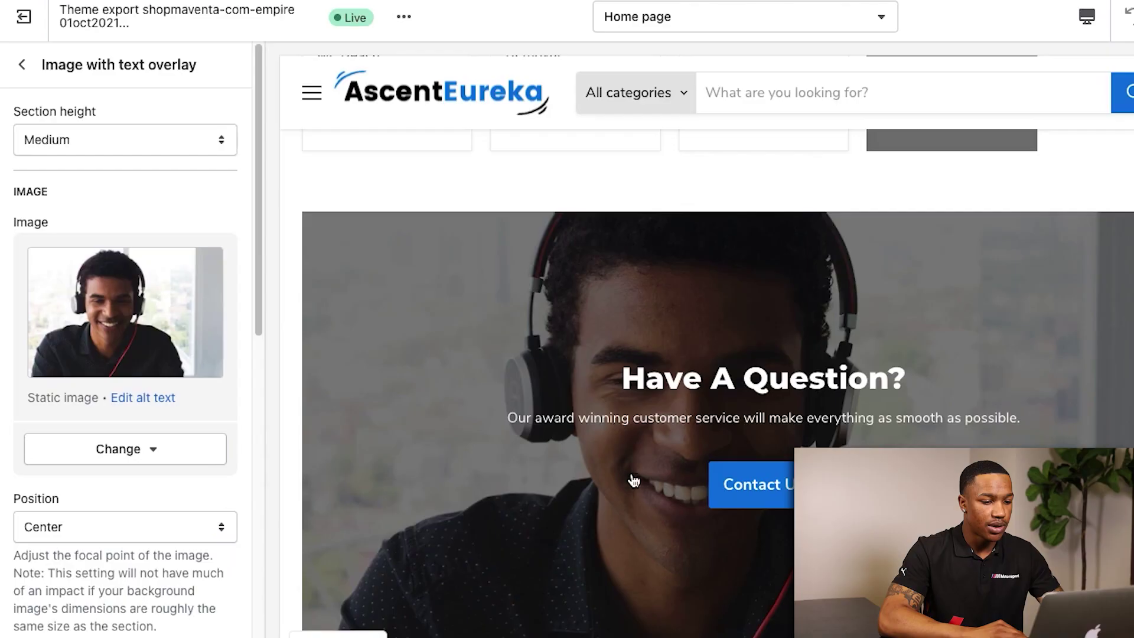
pyautogui.scroll(-1, 634, 482)
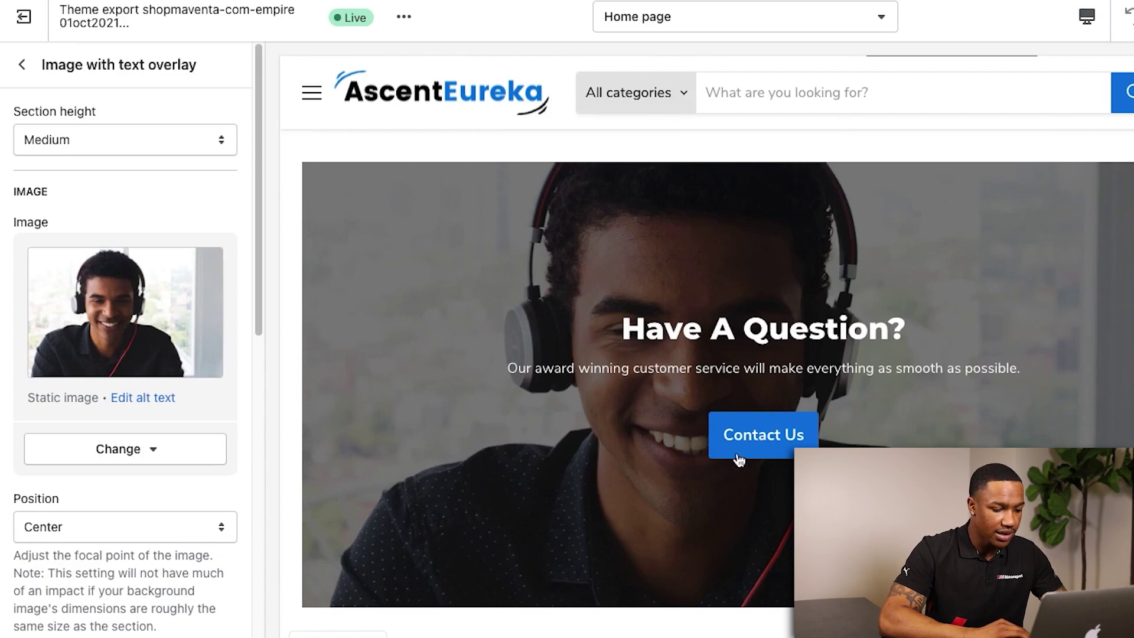
pyautogui.scroll(-7, 608, 477)
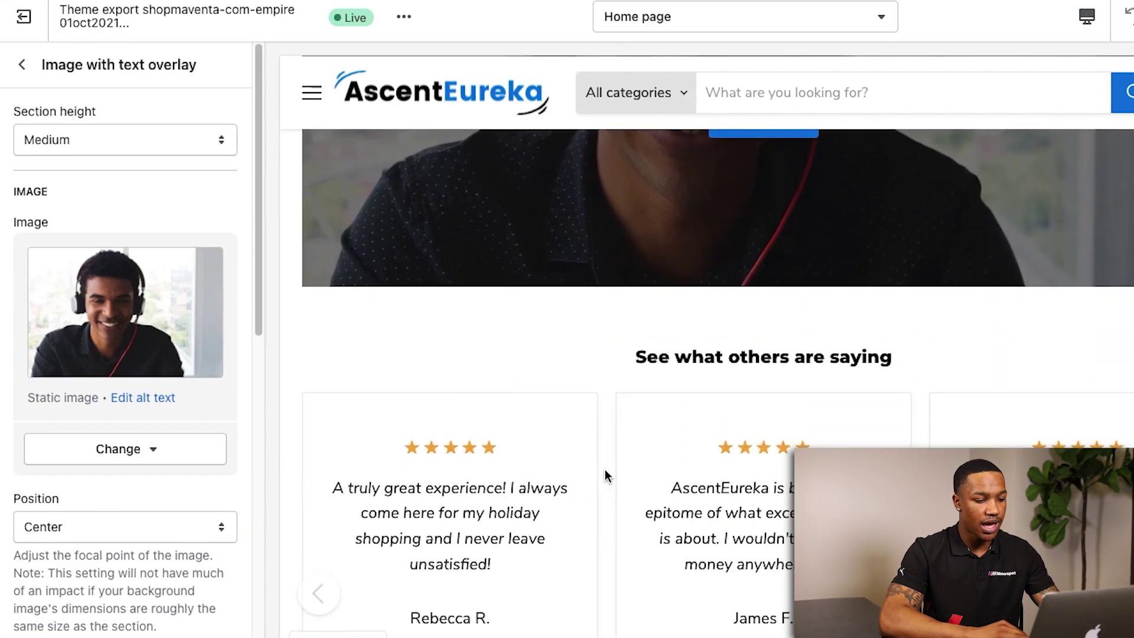
pyautogui.scroll(-1, 605, 469)
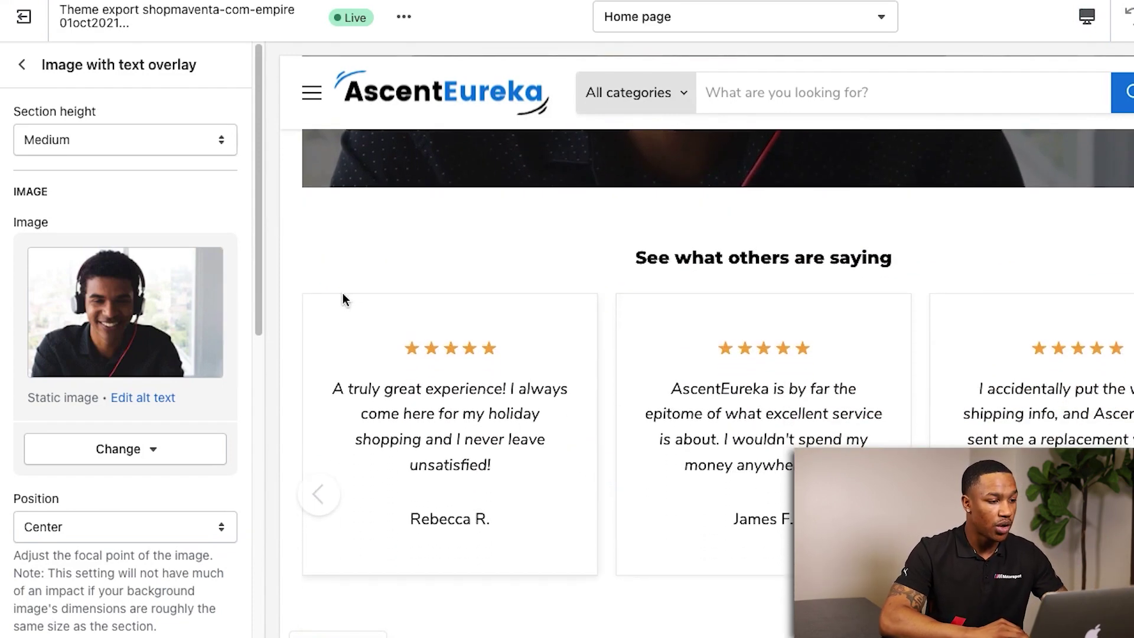
pyautogui.click(23, 69)
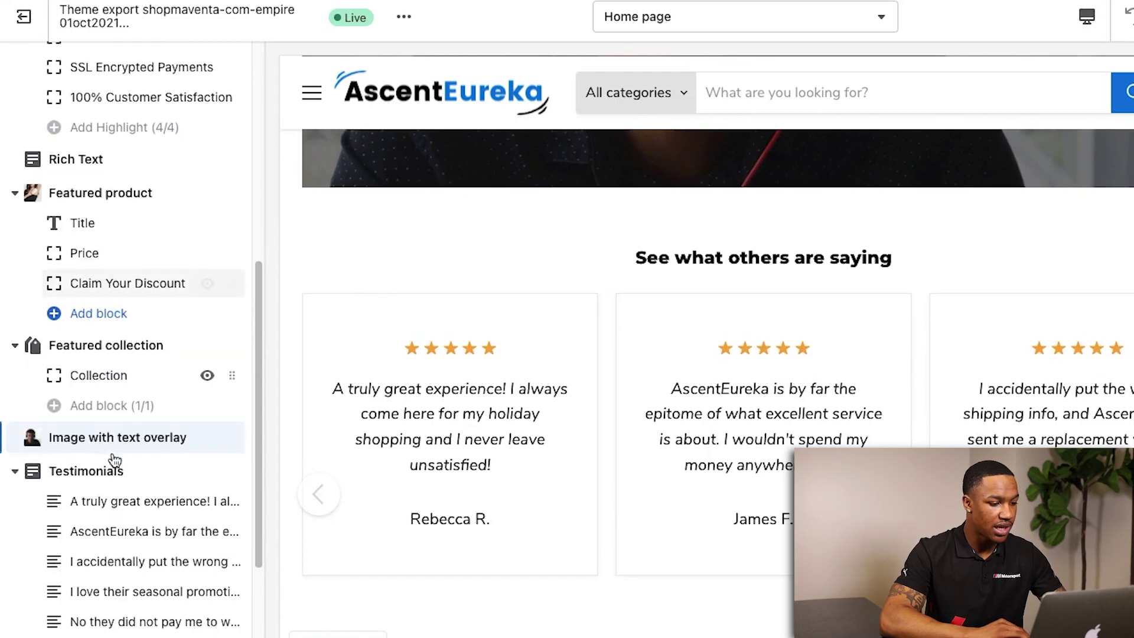
pyautogui.scroll(-1, 115, 459)
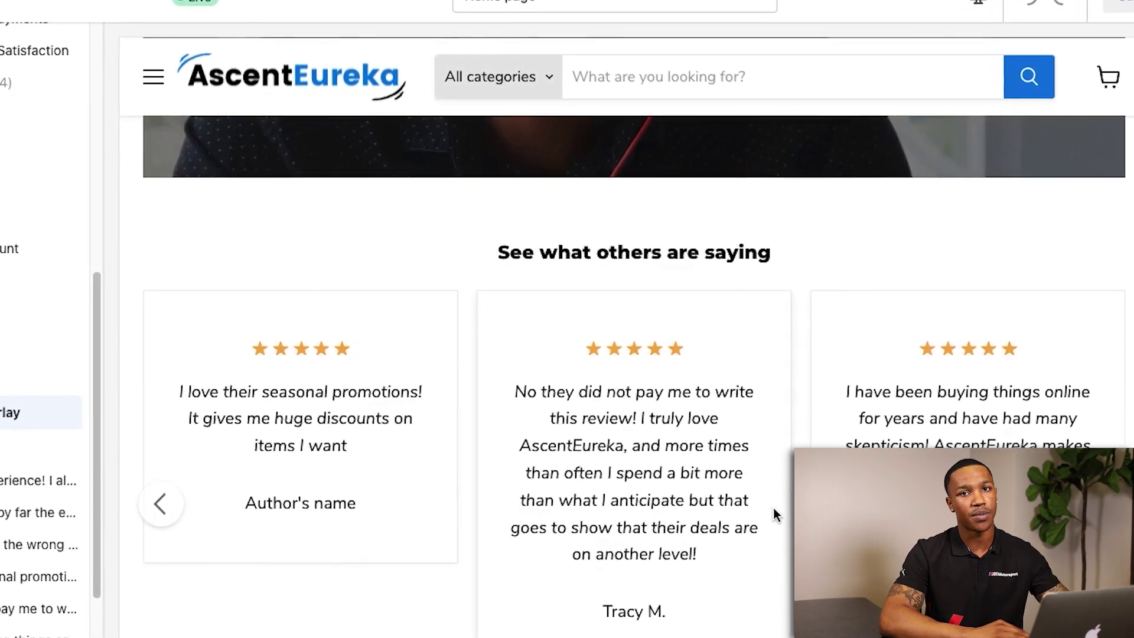
pyautogui.scroll(-5, 774, 511)
pyautogui.scroll(15, 679, 511)
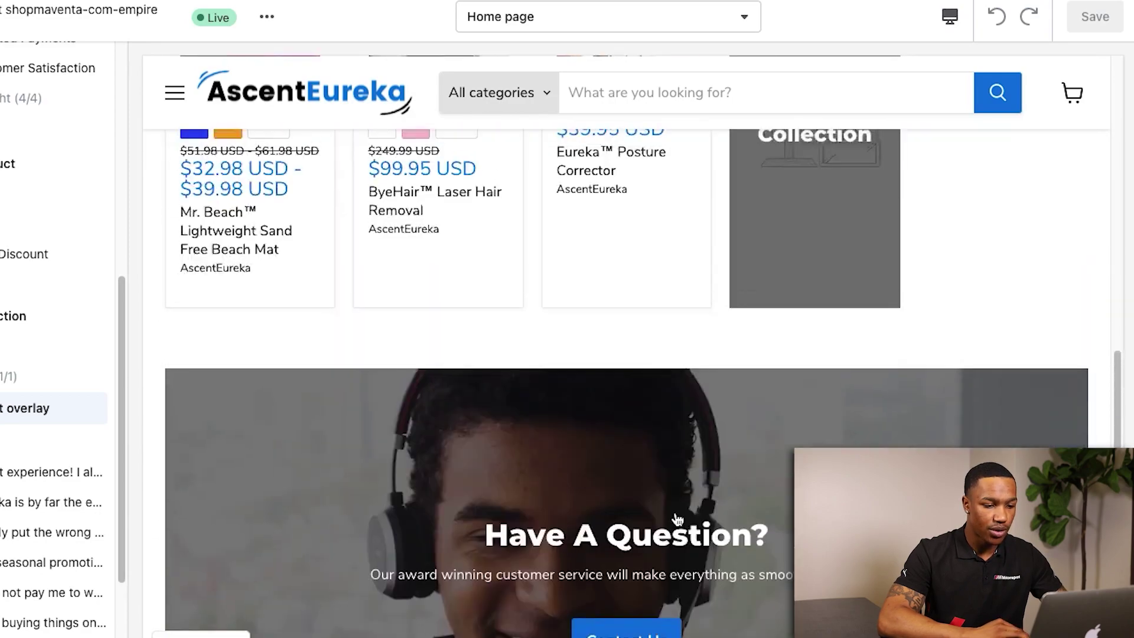
# Step: Review the whole home page preview from the slideshow through the featured product and sale collection to the customer testimonials
pyautogui.scroll(15, 678, 519)
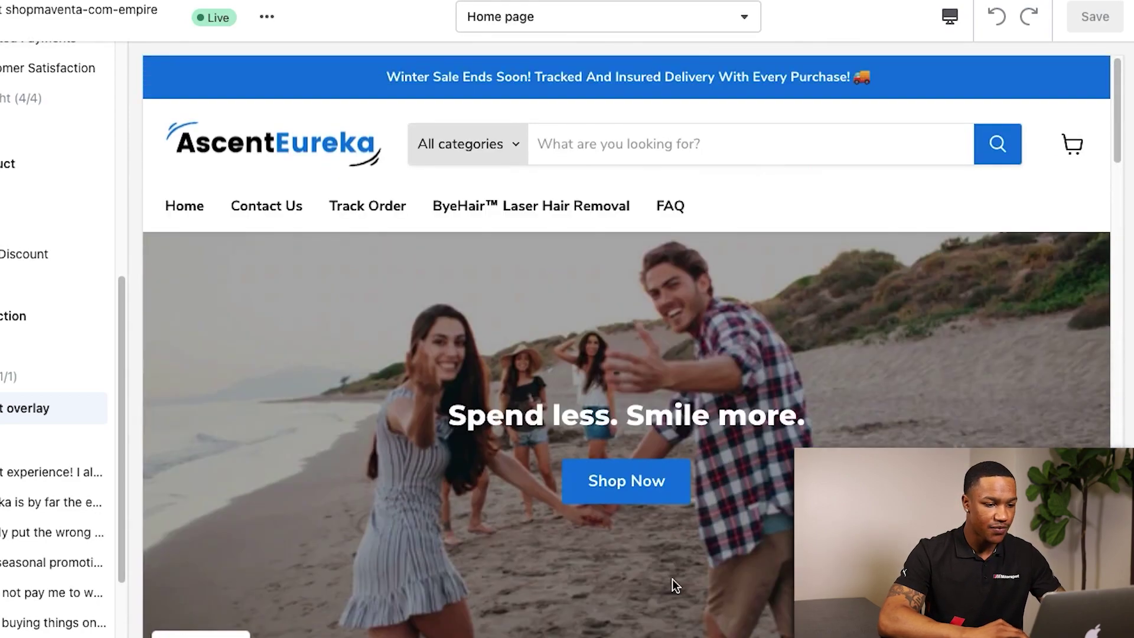
pyautogui.scroll(-5, 675, 585)
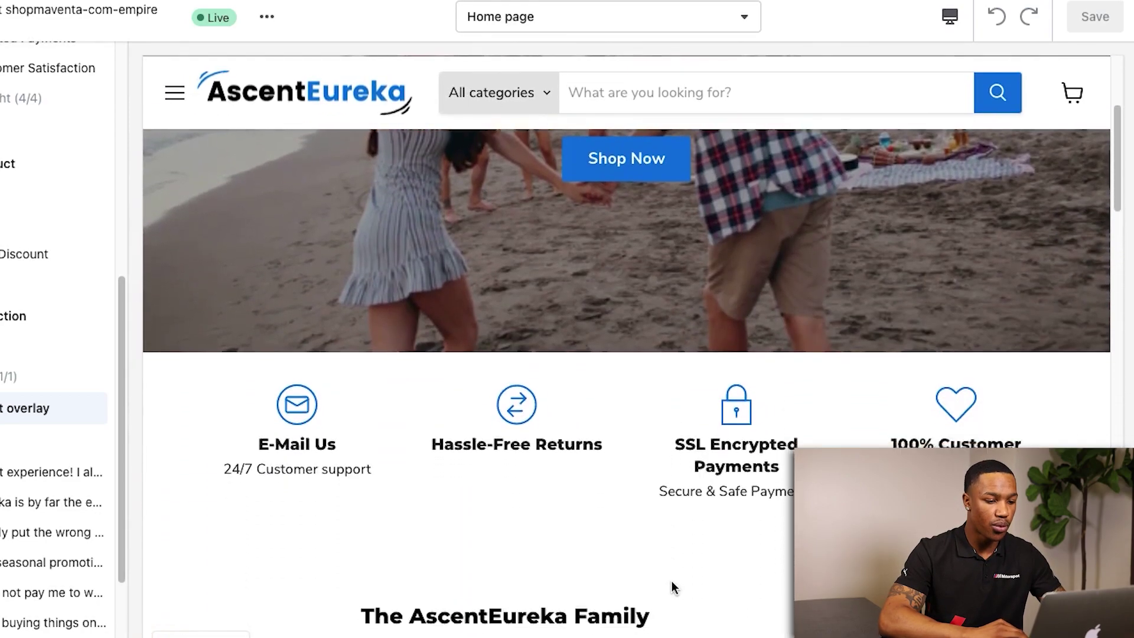
pyautogui.scroll(-3, 674, 588)
pyautogui.scroll(10, 674, 590)
pyautogui.scroll(-3, 675, 508)
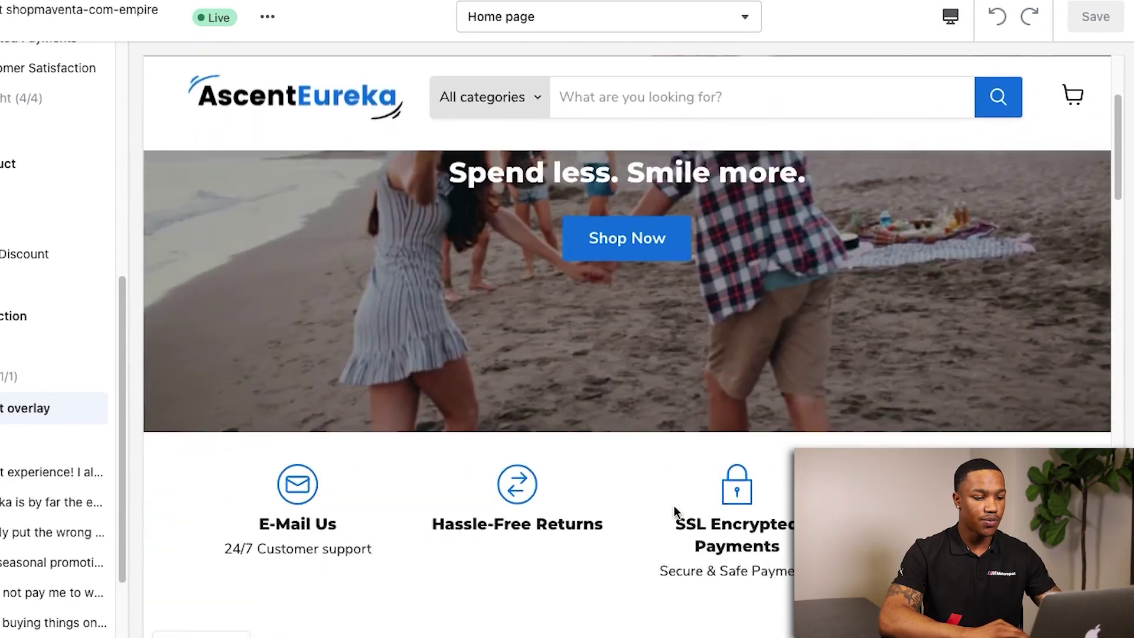
pyautogui.scroll(-7, 674, 505)
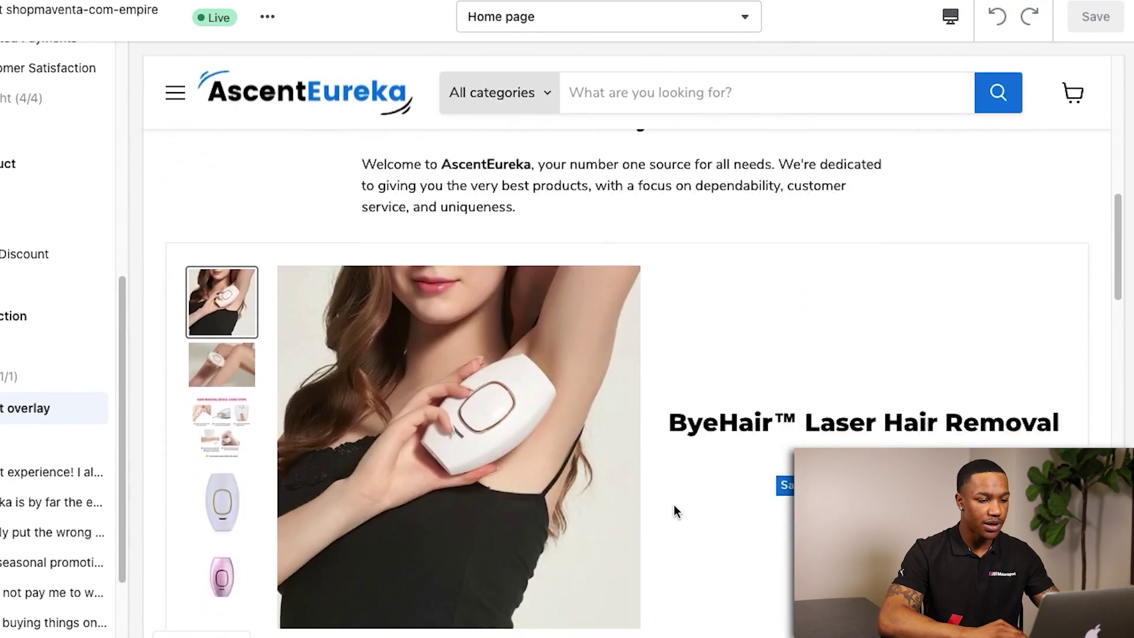
pyautogui.scroll(-6, 675, 511)
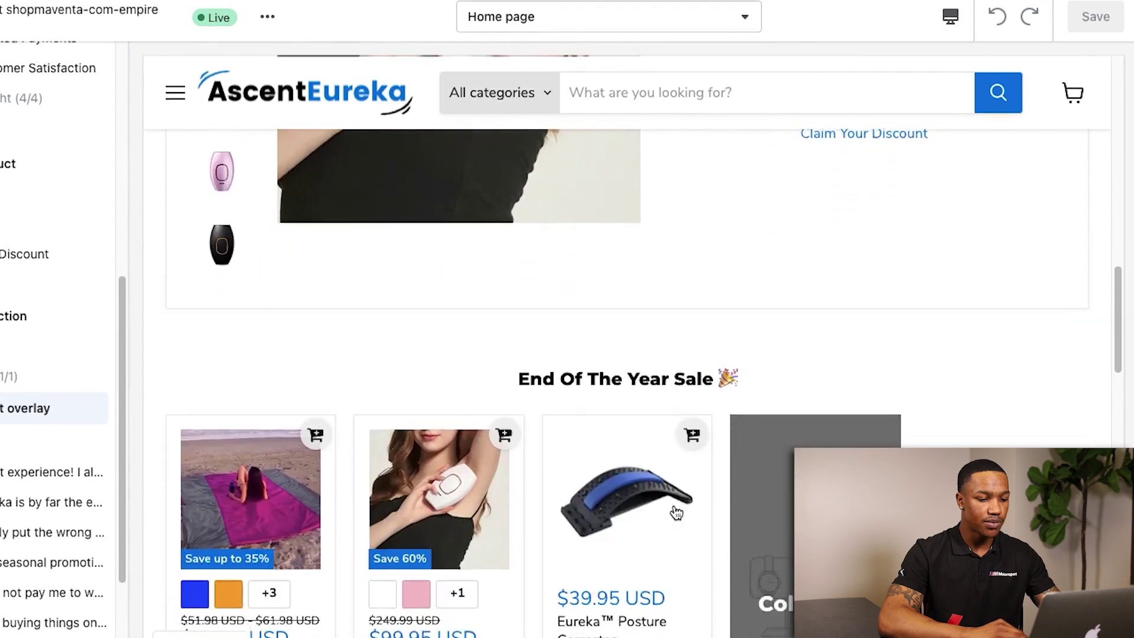
pyautogui.scroll(-6, 677, 513)
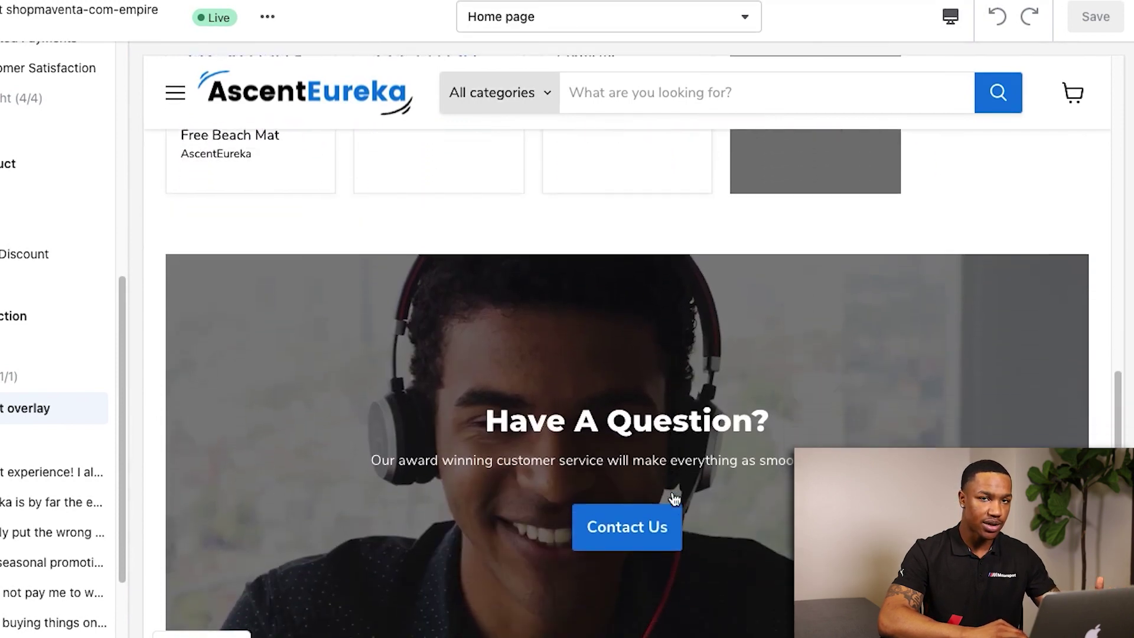
pyautogui.scroll(-6, 674, 500)
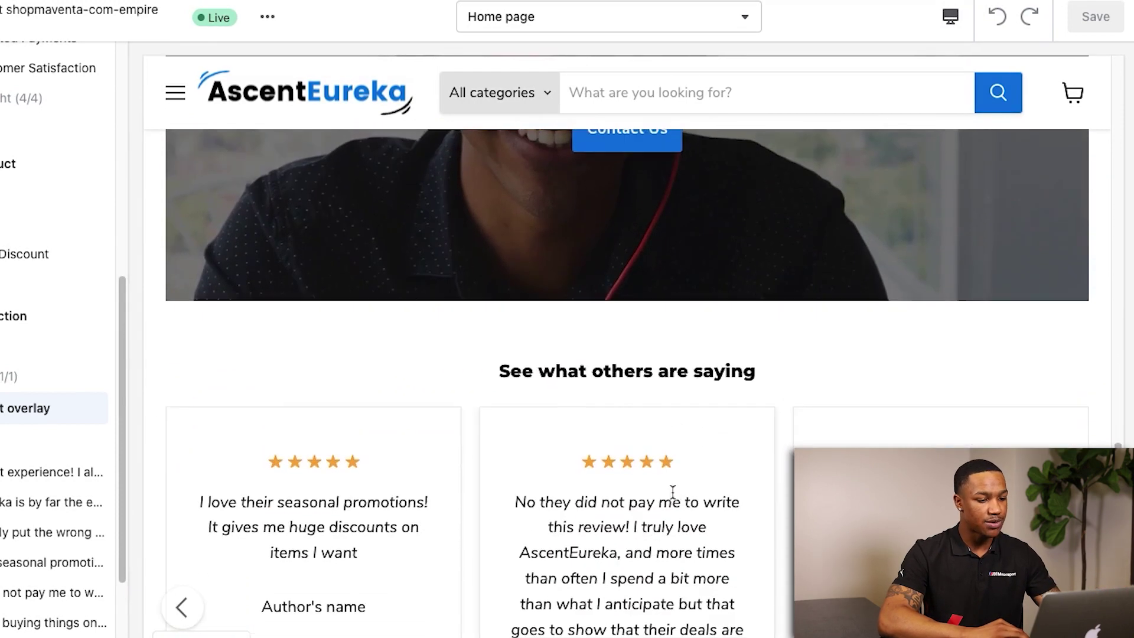
pyautogui.scroll(-3, 673, 491)
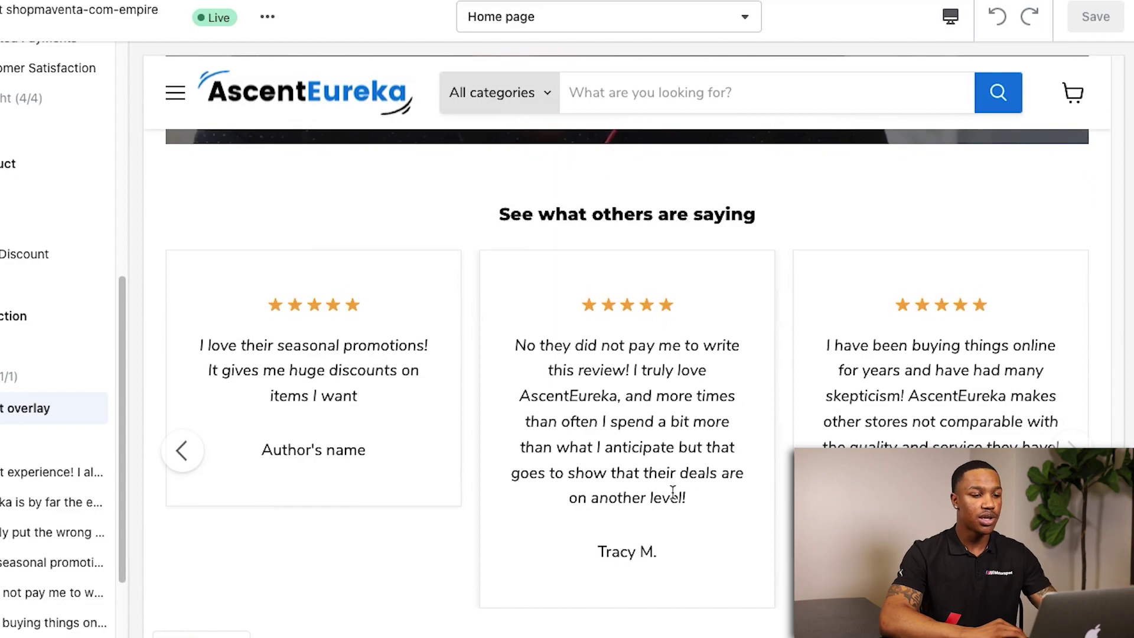
pyautogui.scroll(-4, 673, 493)
# Step: Open the ByeHair Laser Hair Removal page from the store's navigation and examine its reviews, price and quantity discount table
pyautogui.scroll(15, 673, 499)
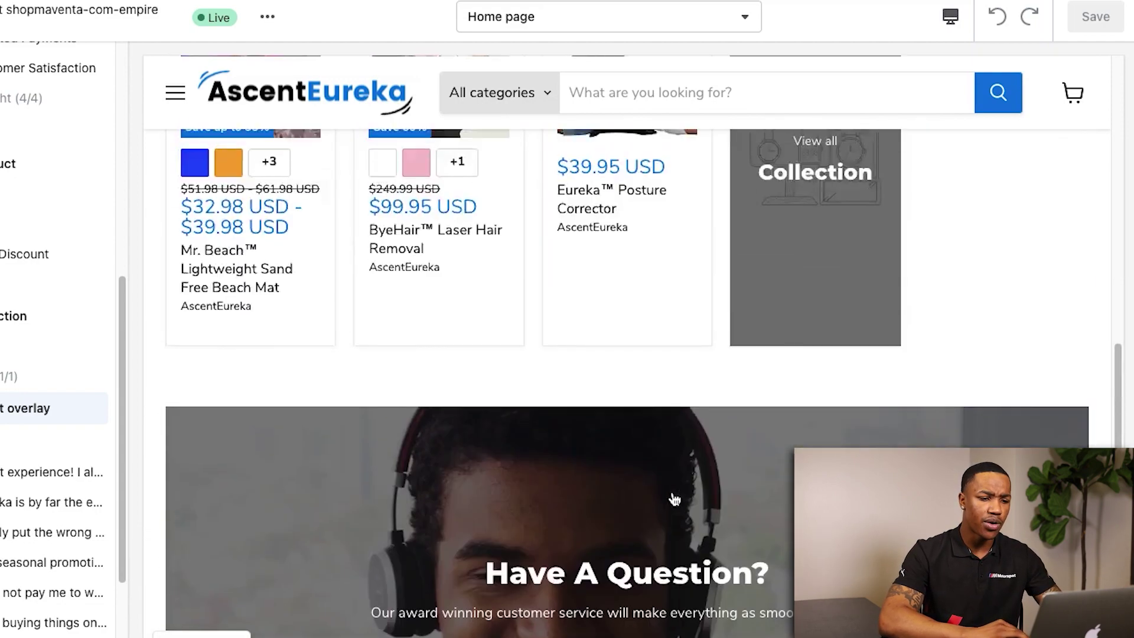
pyautogui.scroll(15, 675, 500)
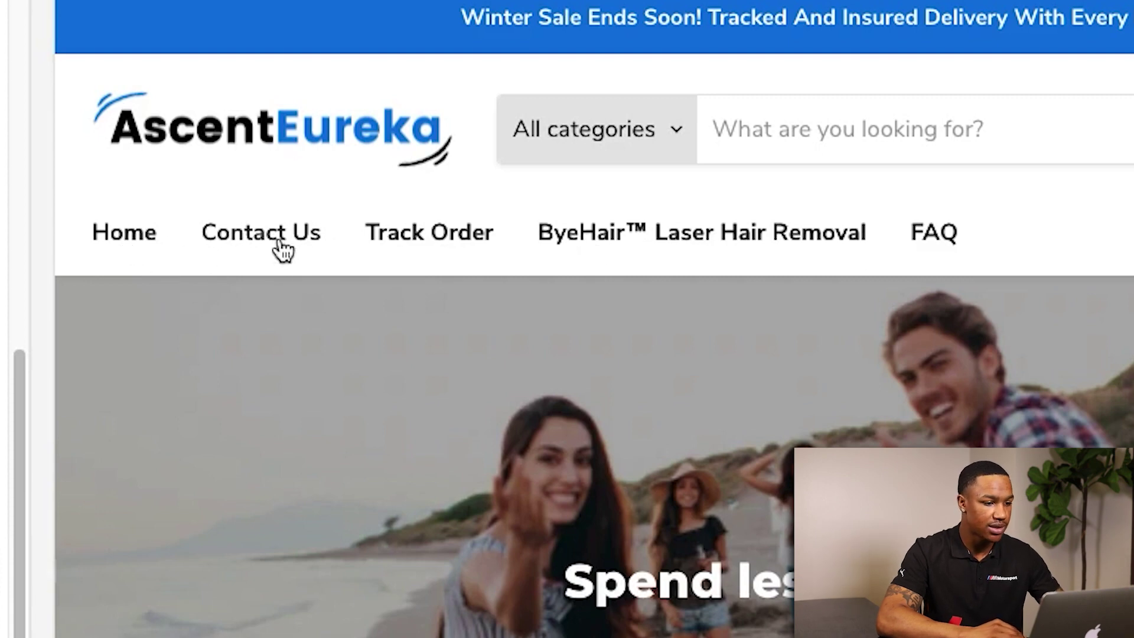
pyautogui.click(627, 242)
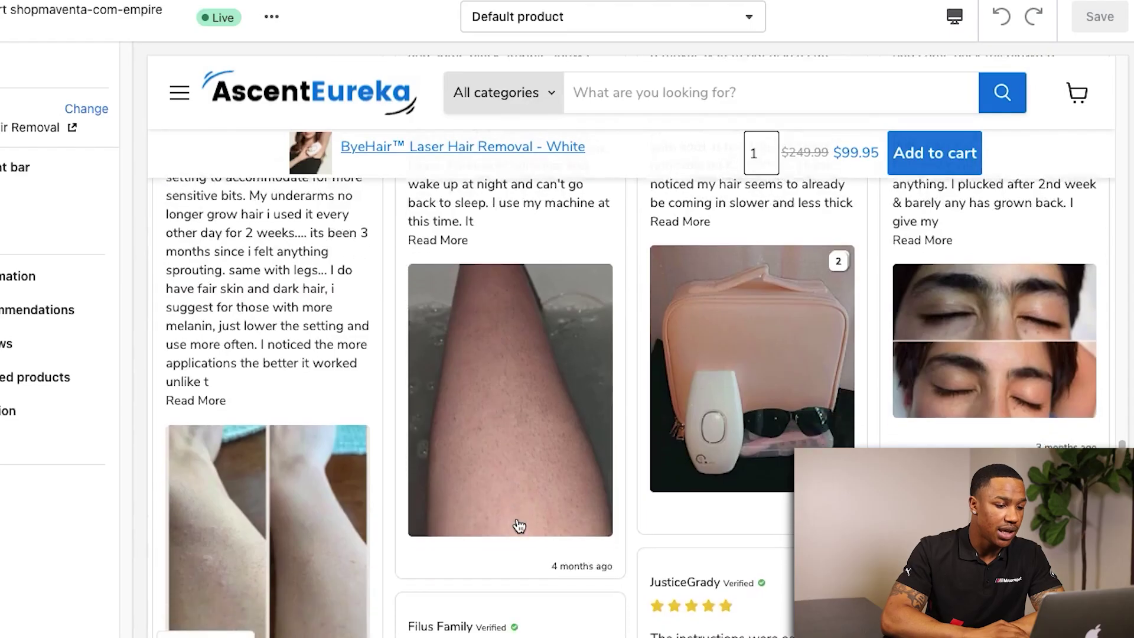
pyautogui.scroll(-2, 516, 523)
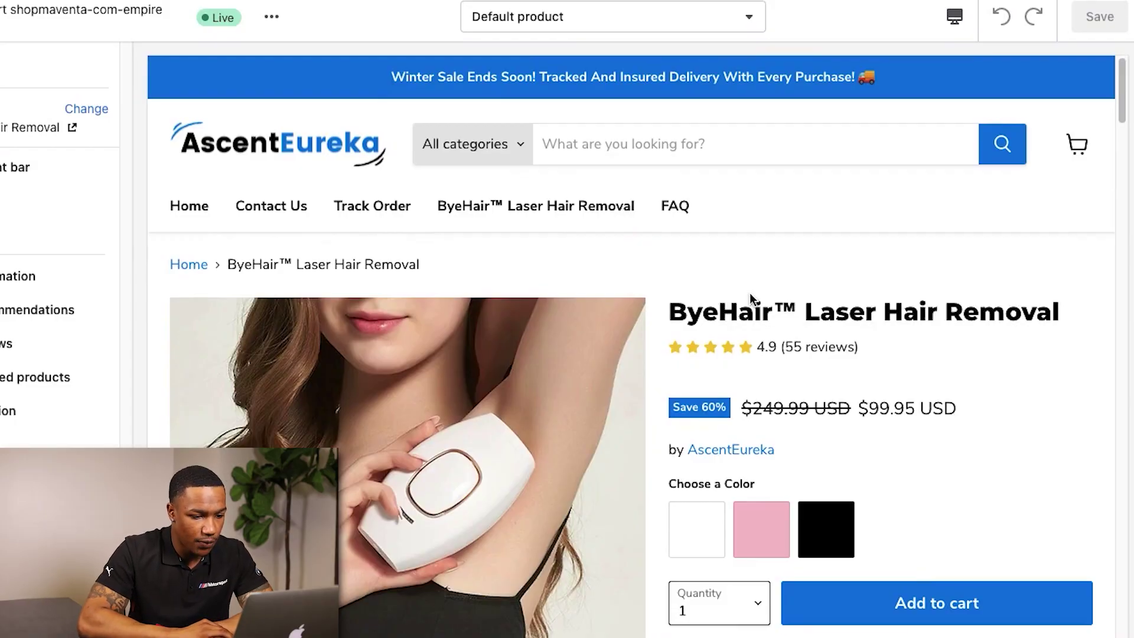
pyautogui.scroll(-1, 750, 292)
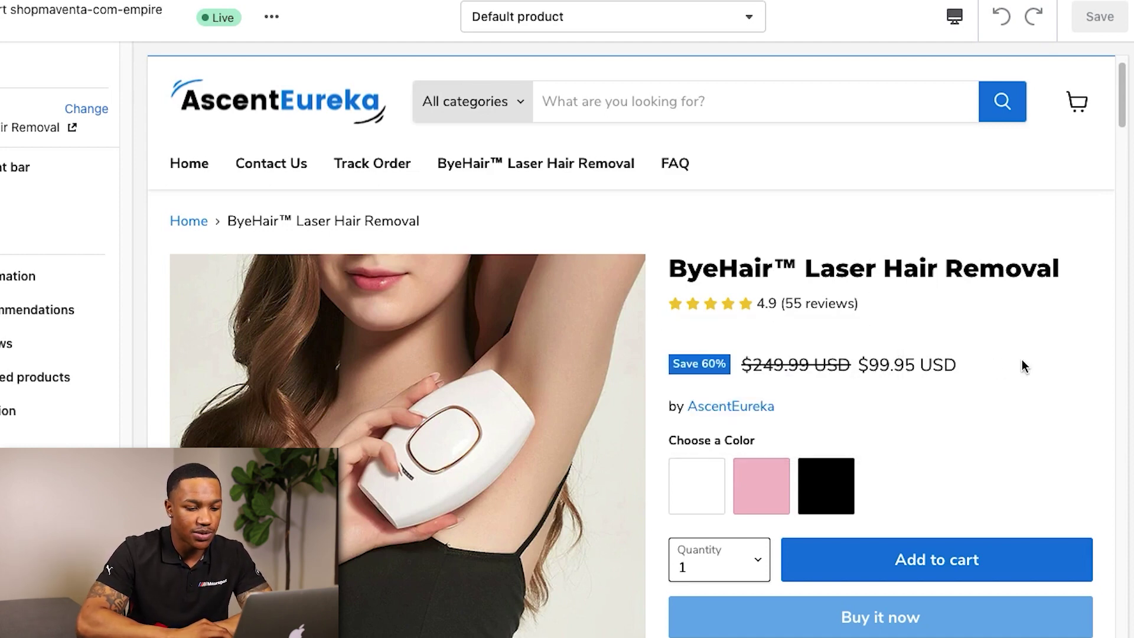
pyautogui.scroll(-5, 1023, 366)
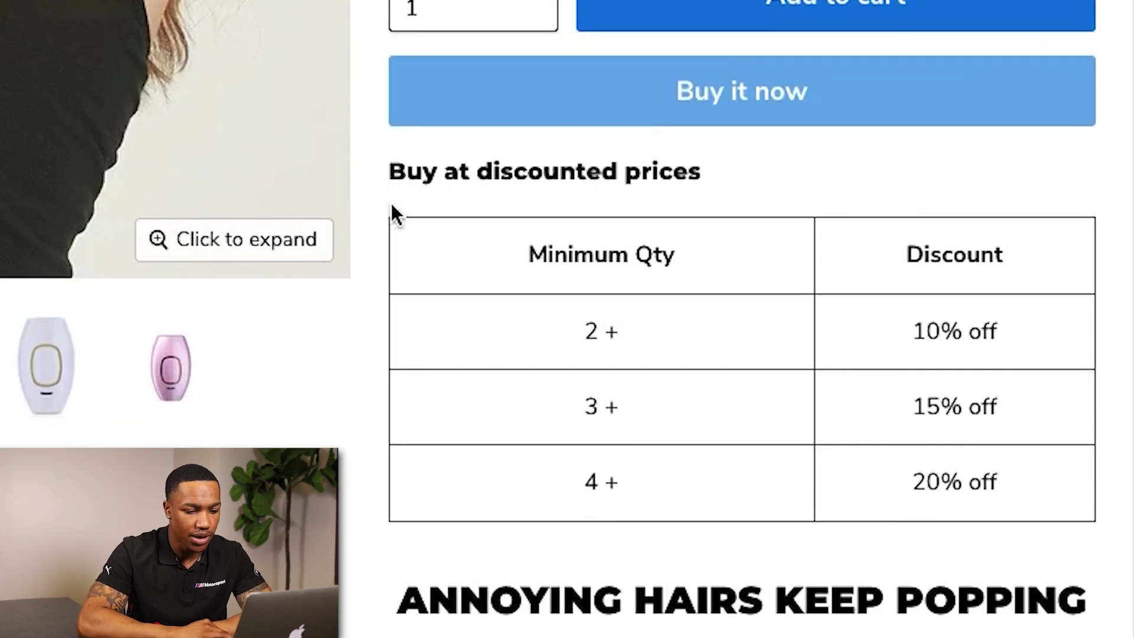
pyautogui.moveTo(576, 324); pyautogui.dragTo(850, 540)
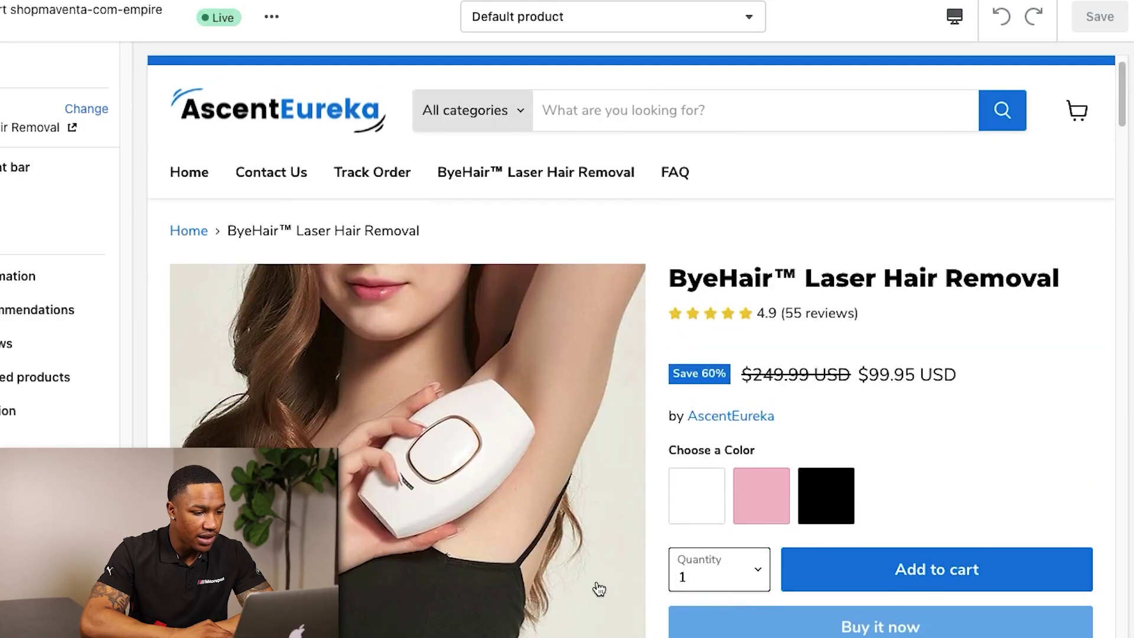
# Step: View the product's gallery images in turn: leg use, using steps, white device and pink device
pyautogui.scroll(-2, 598, 587)
pyautogui.scroll(1, 598, 587)
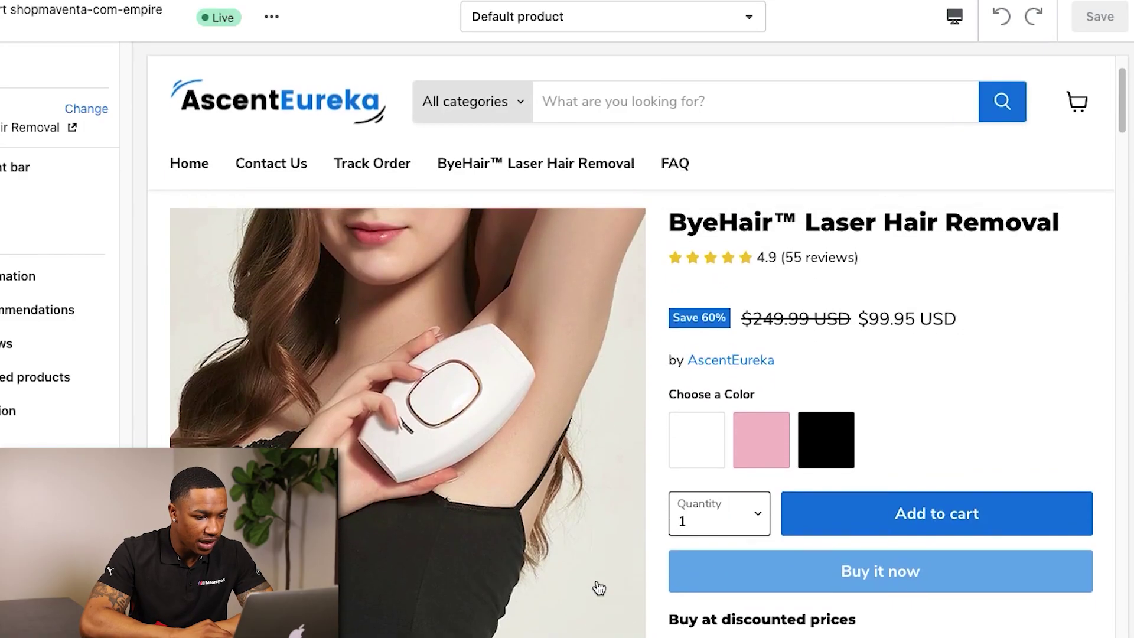
pyautogui.scroll(1, 598, 588)
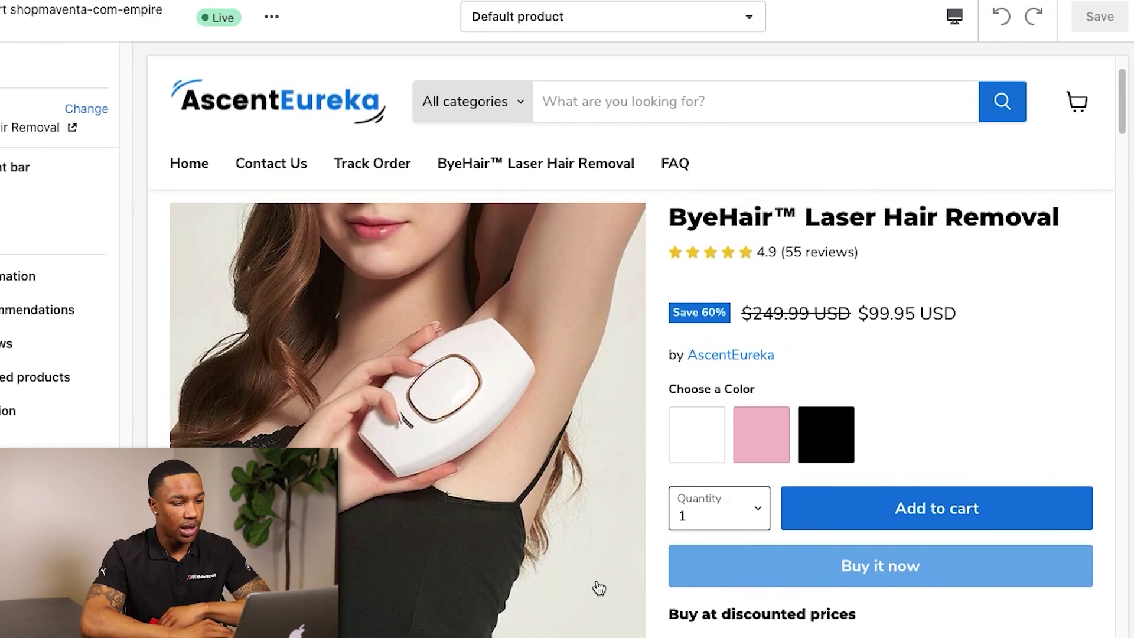
pyautogui.scroll(-3, 598, 587)
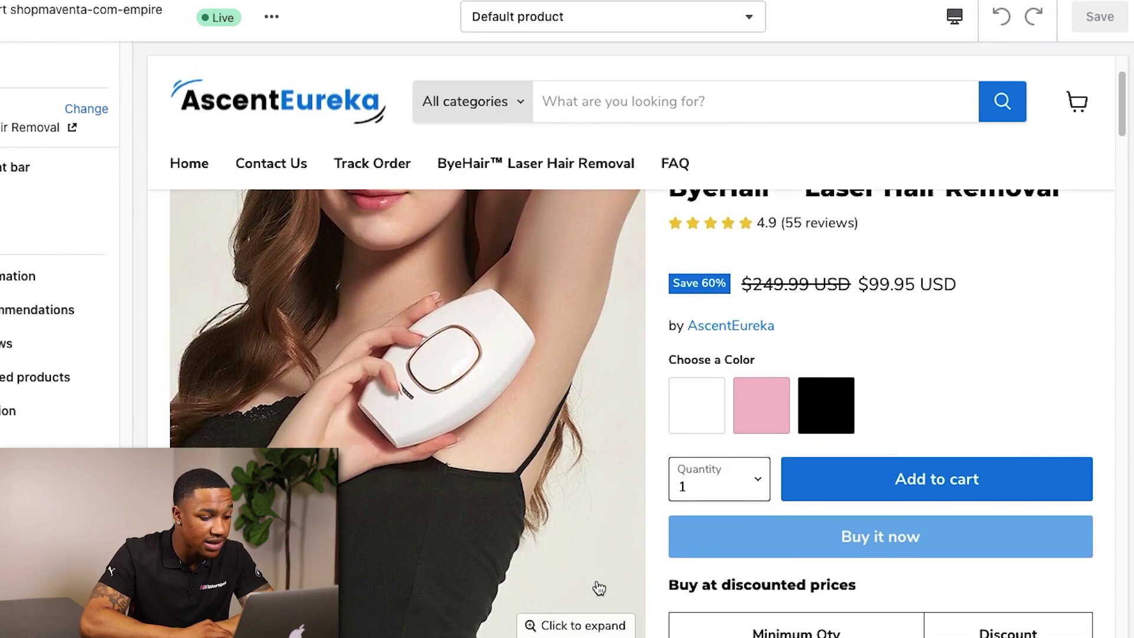
pyautogui.scroll(-1, 599, 588)
pyautogui.click(327, 558)
pyautogui.scroll(5, 362, 552)
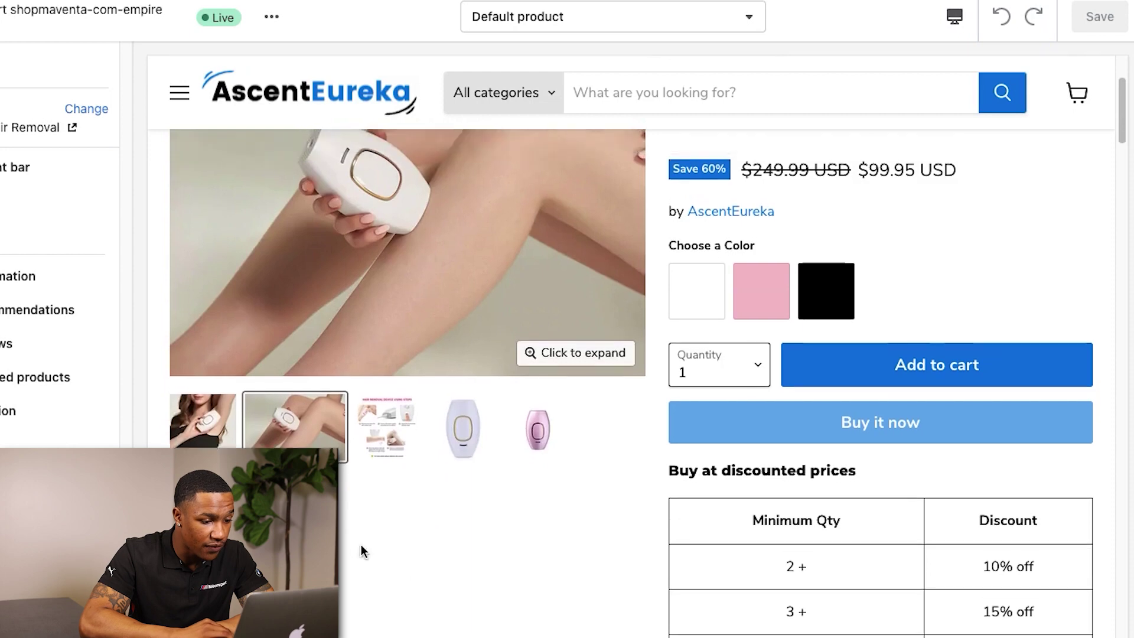
pyautogui.scroll(-2, 407, 461)
pyautogui.click(385, 595)
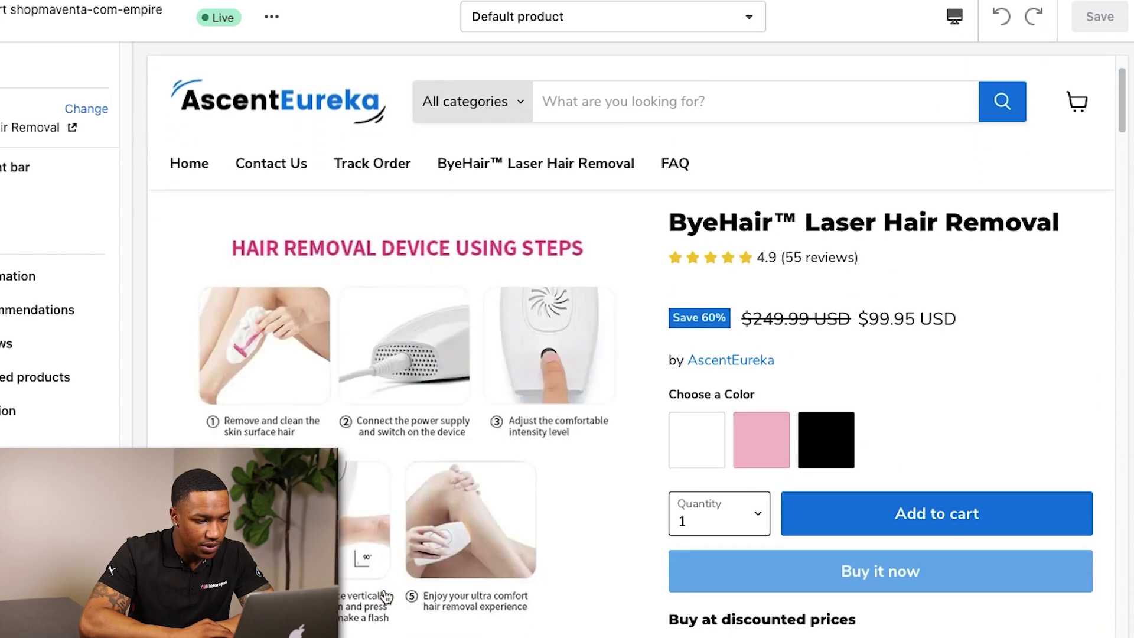
pyautogui.scroll(-3, 451, 546)
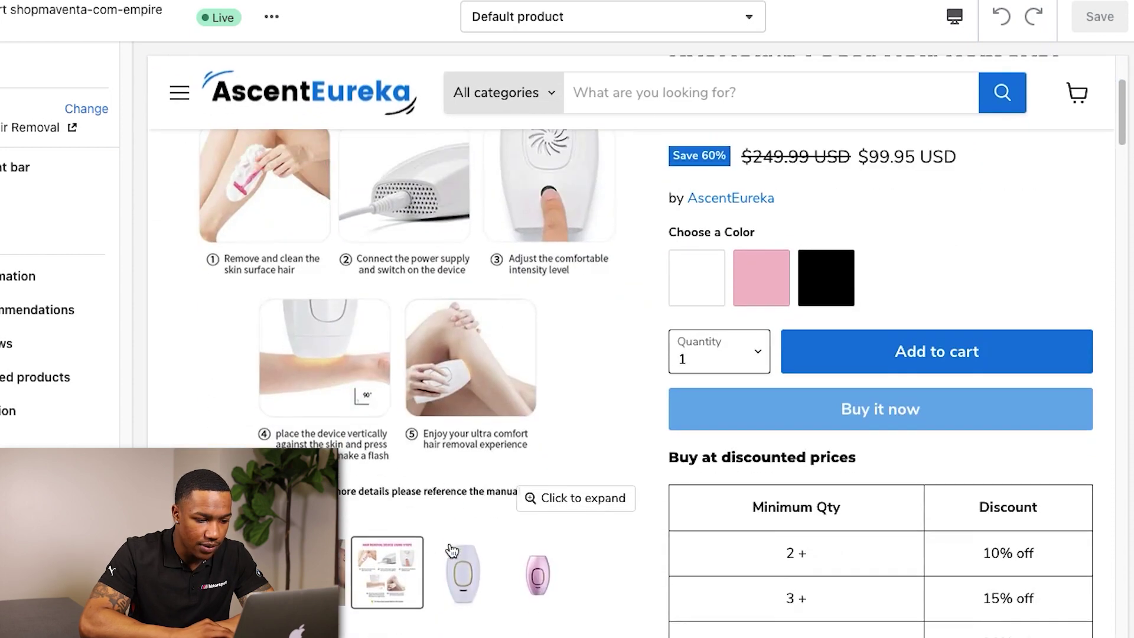
pyautogui.click(463, 576)
pyautogui.click(522, 589)
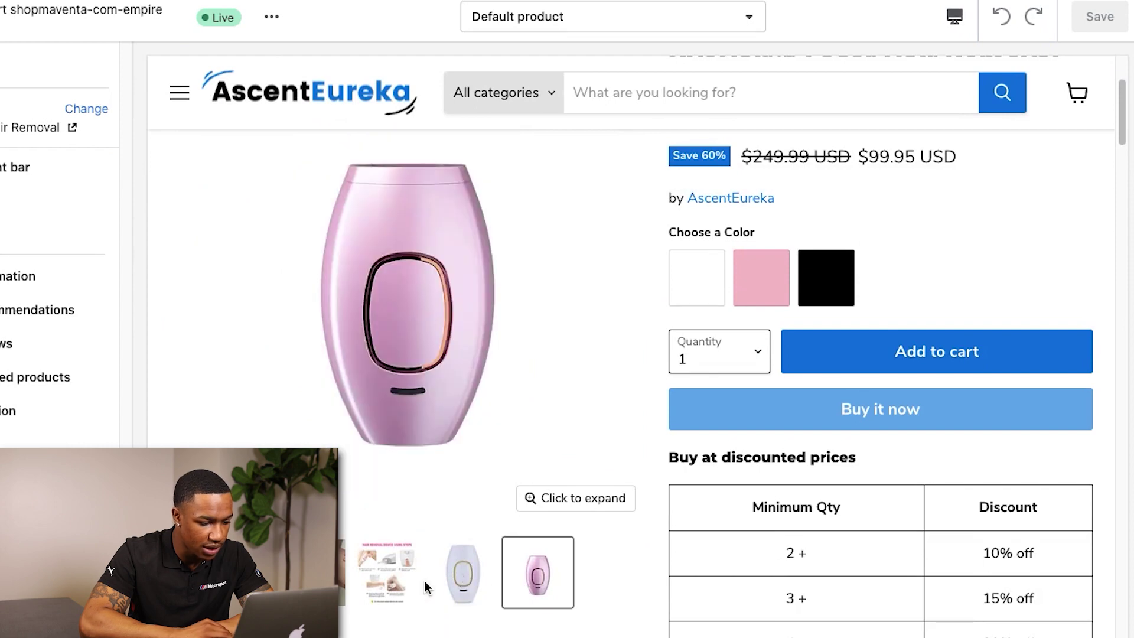
pyautogui.scroll(3, 630, 354)
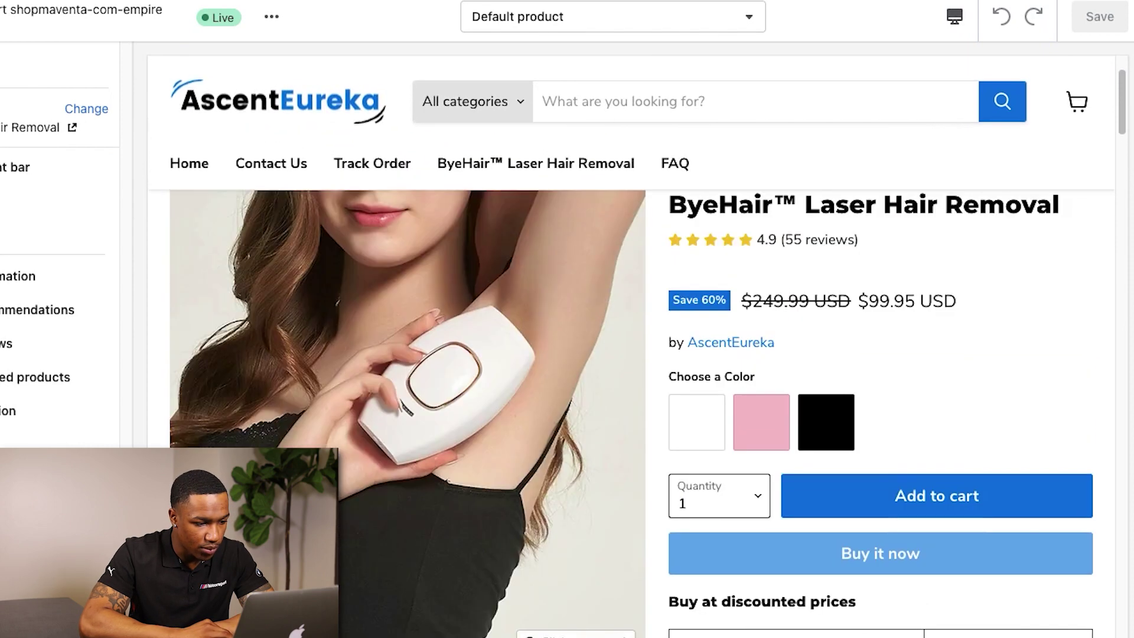
pyautogui.scroll(-1, 648, 383)
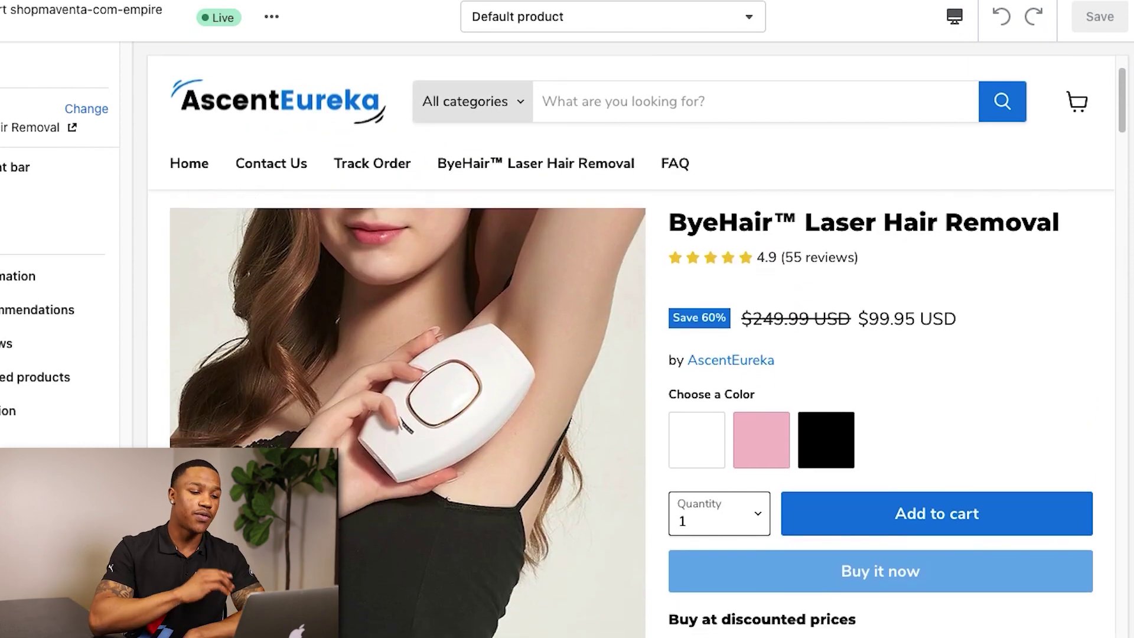
# Step: Examine the product description's opening by highlighting the "Annoying hairs keep popping up in unwanted areas?" headline and the paragraph beneath it
pyautogui.scroll(-10, 539, 529)
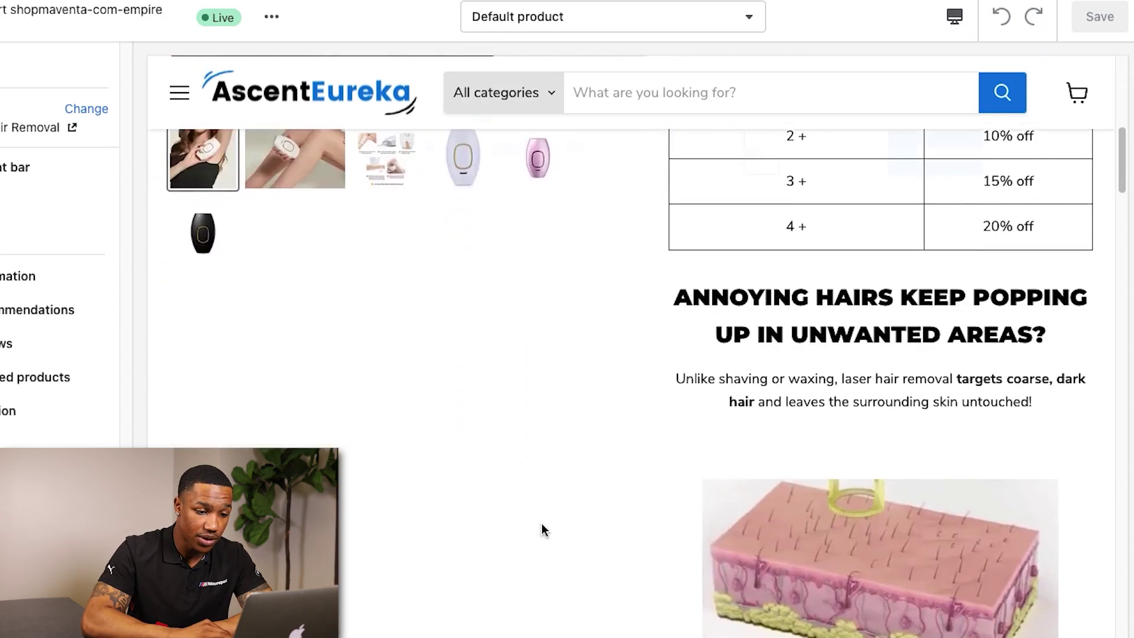
pyautogui.scroll(-1, 543, 529)
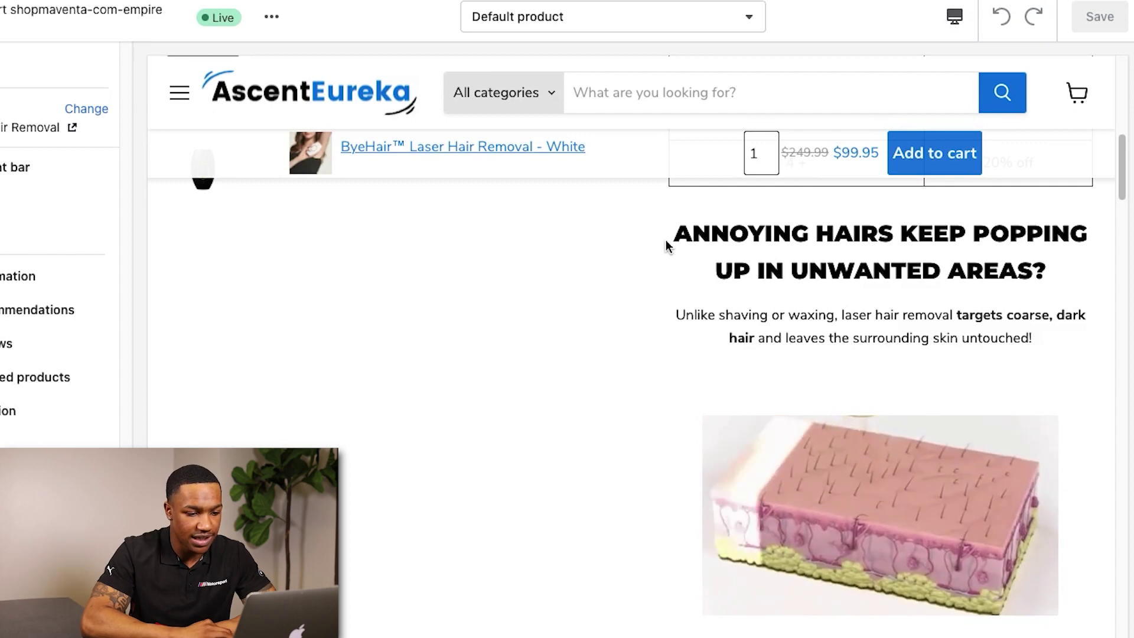
pyautogui.moveTo(666, 245); pyautogui.dragTo(1028, 272)
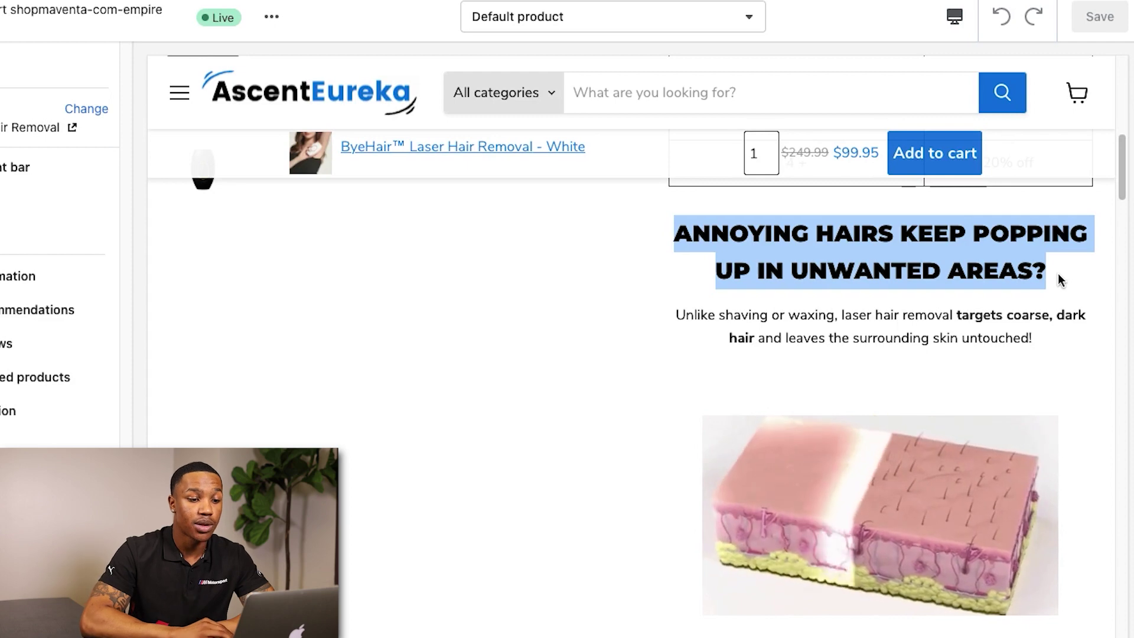
pyautogui.click(685, 334)
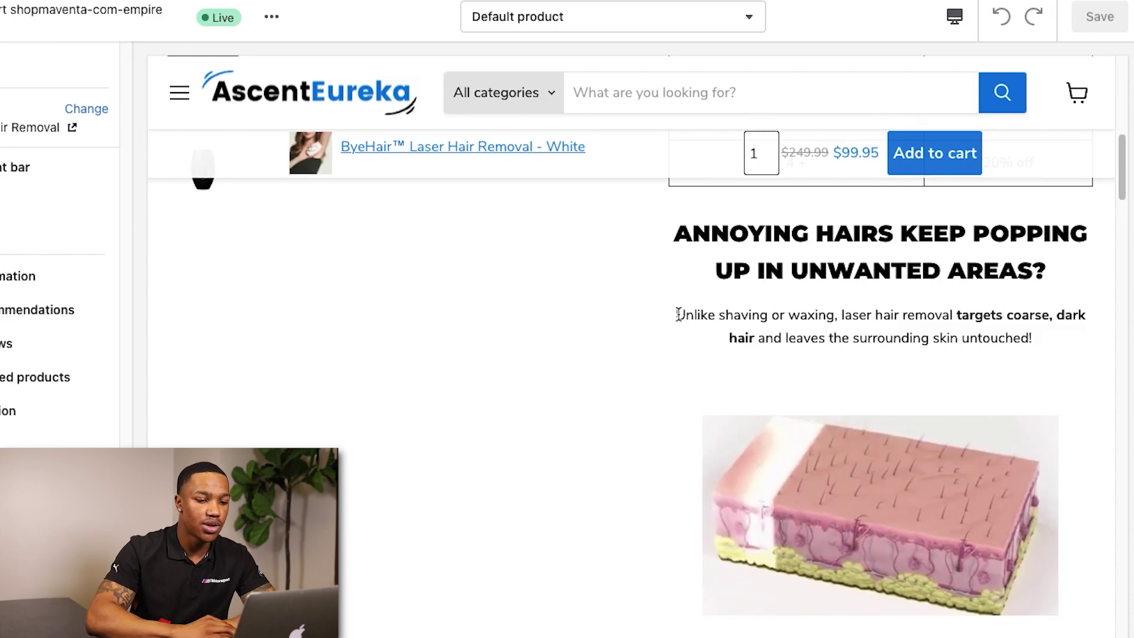
pyautogui.moveTo(678, 314); pyautogui.dragTo(919, 346)
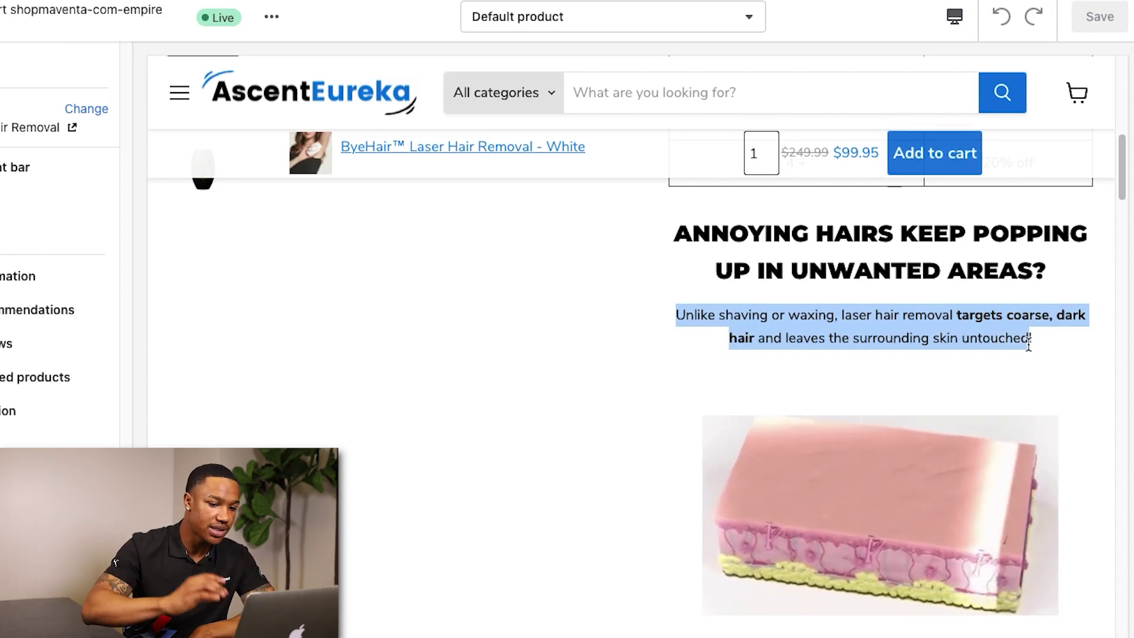
pyautogui.click(635, 459)
# Step: Examine the PRECISION part of the product description, highlighting its heading and the sentence about the laser treating many hairs
pyautogui.scroll(-1, 634, 458)
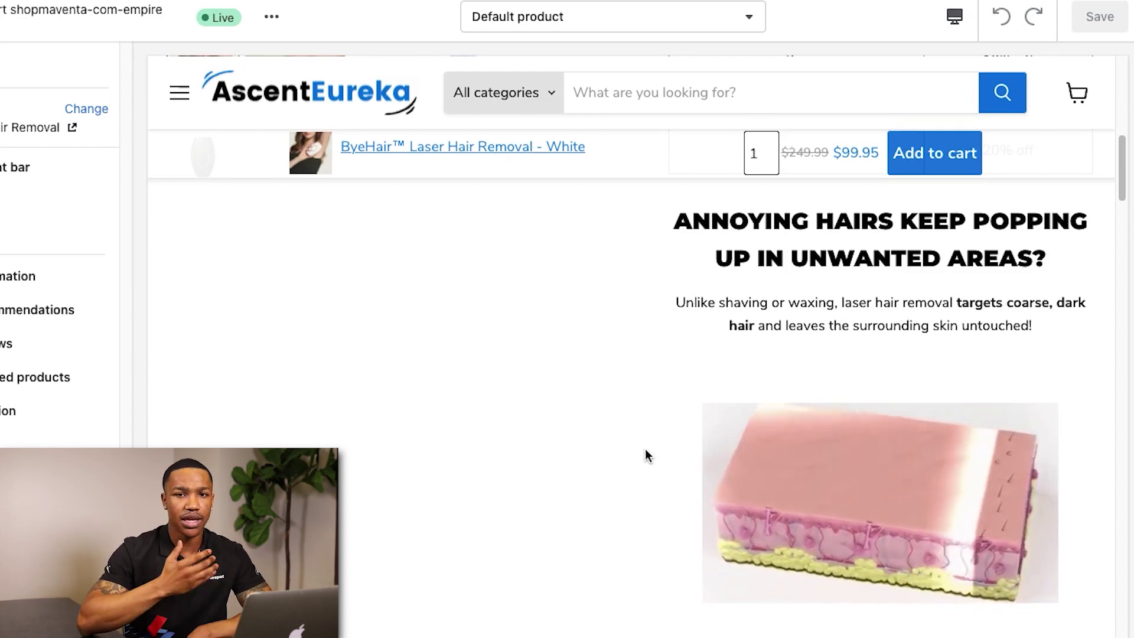
pyautogui.scroll(-3, 522, 456)
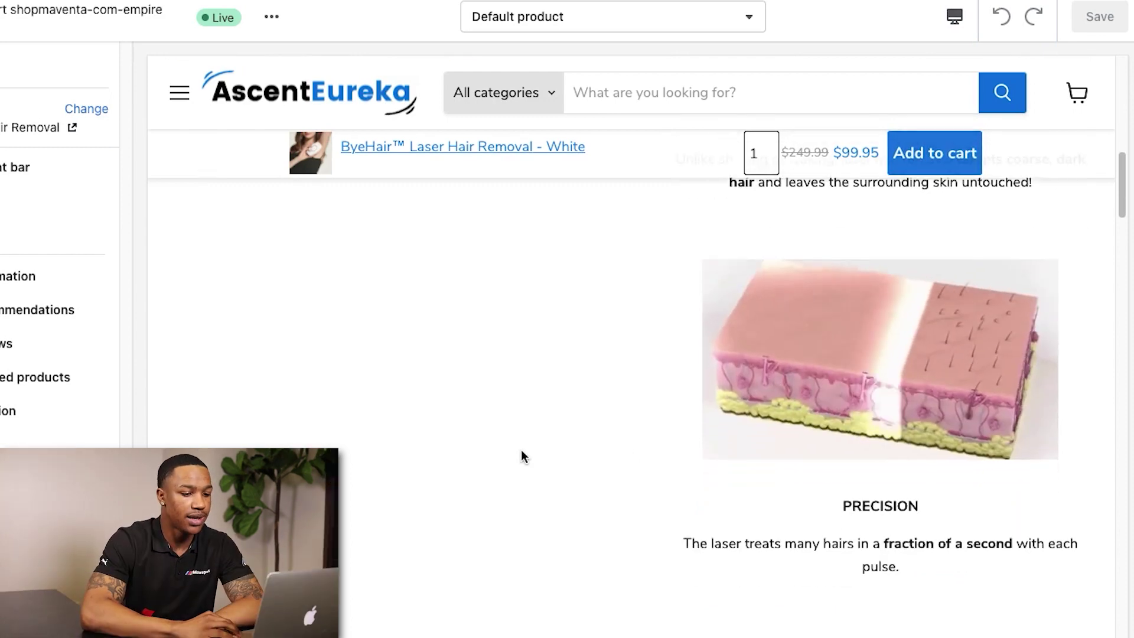
pyautogui.scroll(-3, 522, 456)
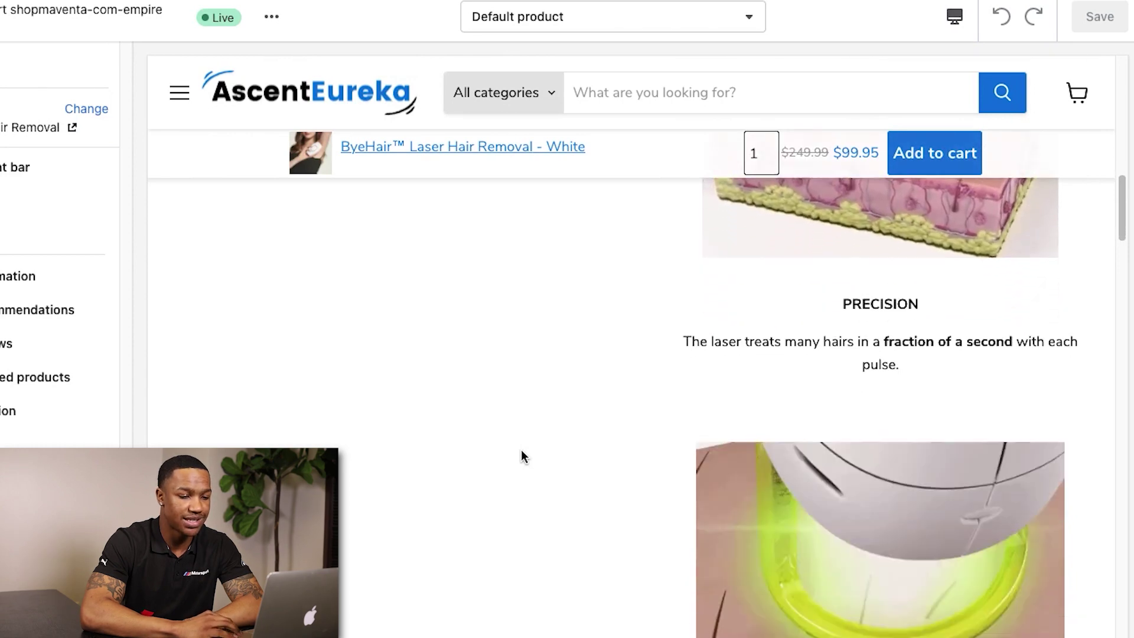
pyautogui.scroll(-2, 522, 456)
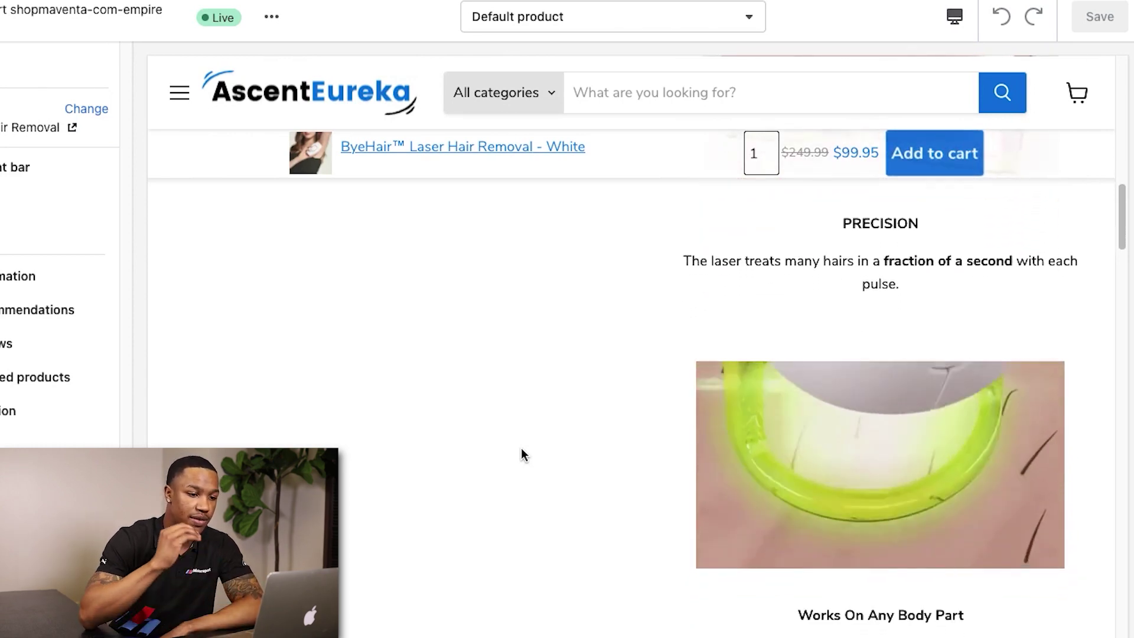
pyautogui.doubleClick(914, 229)
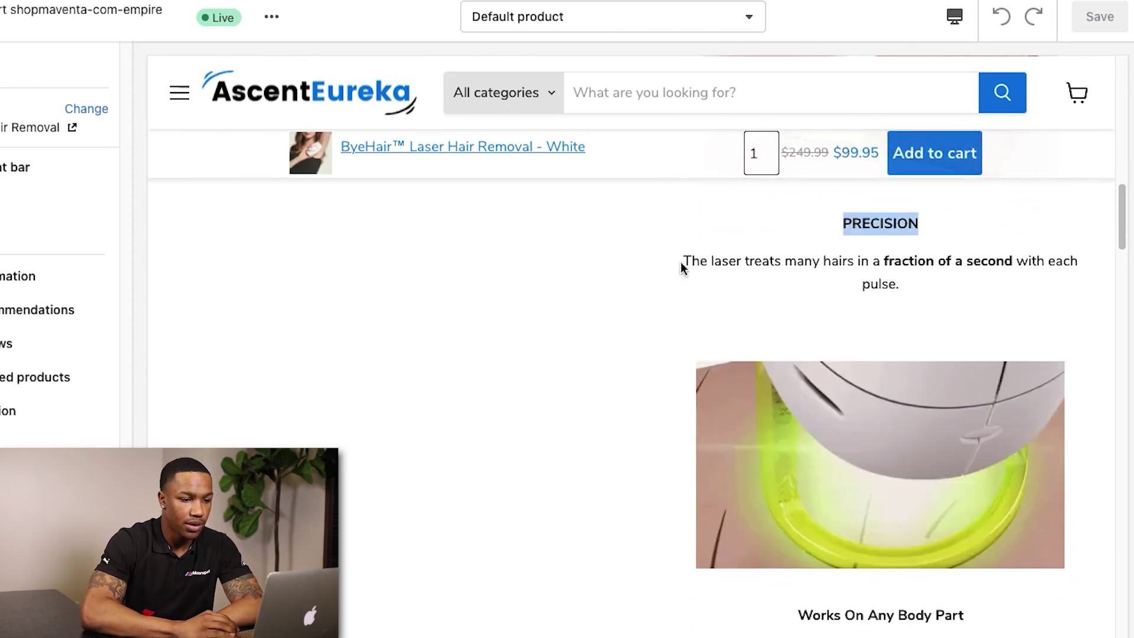
pyautogui.moveTo(682, 265); pyautogui.dragTo(943, 291)
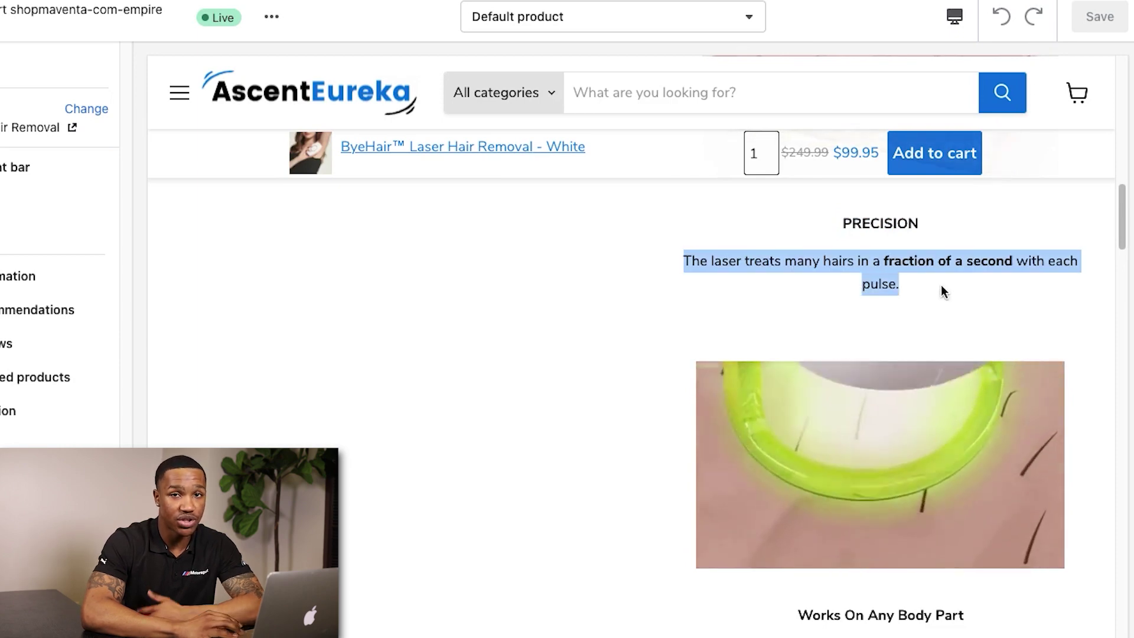
# Step: Examine the animation under PRECISION by highlighting it, and the "Works On Any Body Part" section with its IPL technology animation
pyautogui.moveTo(665, 351); pyautogui.dragTo(985, 506)
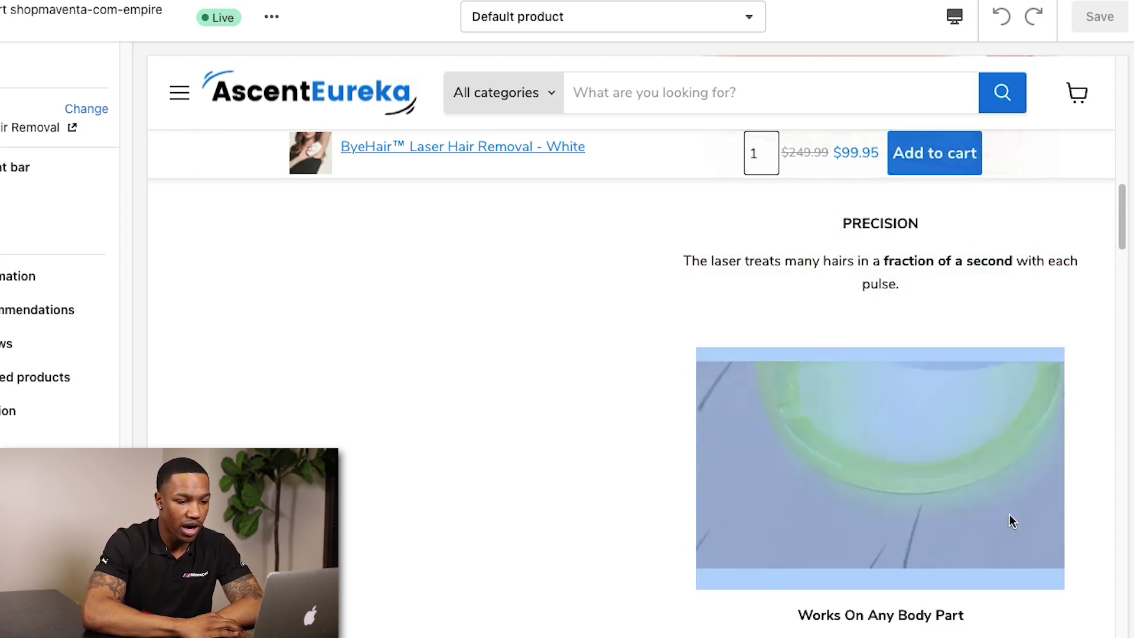
pyautogui.click(612, 451)
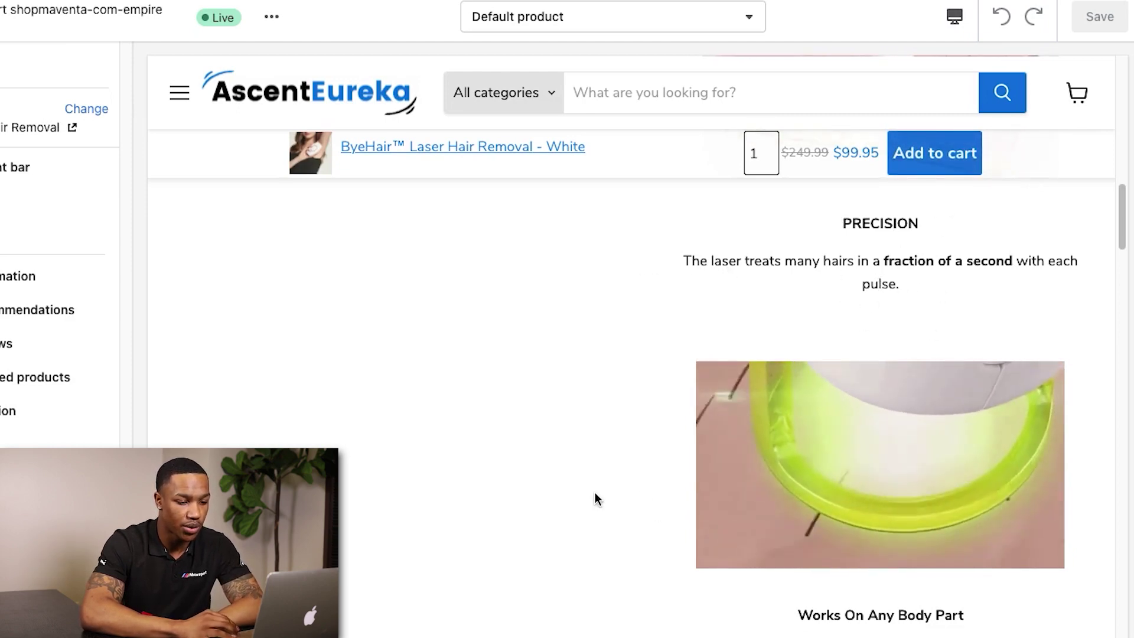
pyautogui.scroll(-3, 594, 492)
pyautogui.scroll(-4, 595, 493)
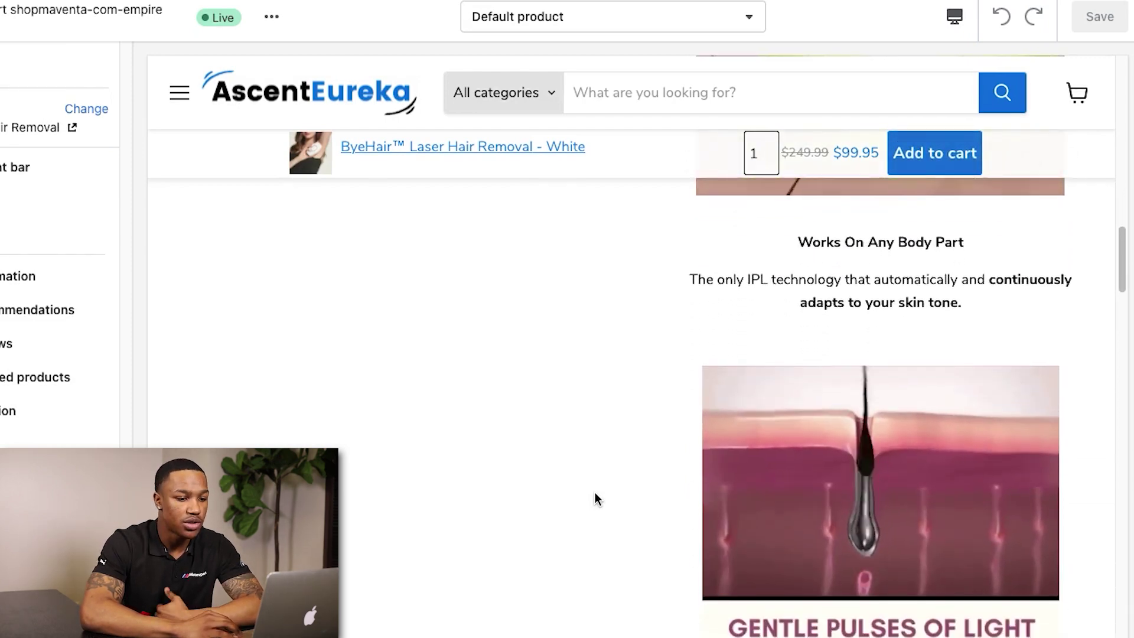
pyautogui.scroll(-2, 596, 493)
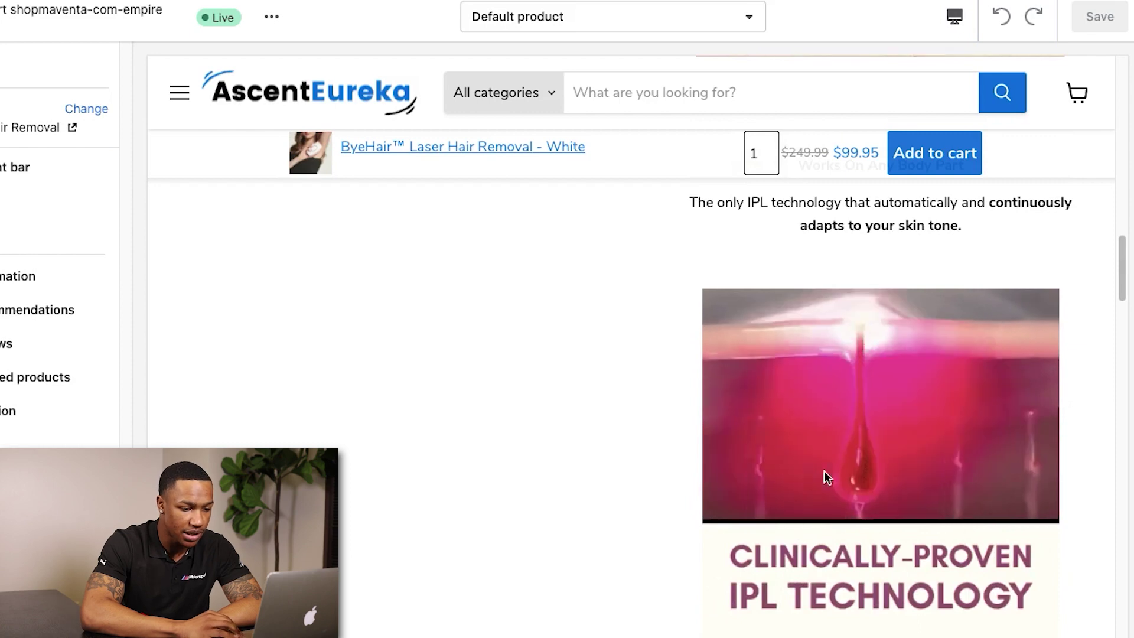
pyautogui.scroll(-1, 576, 569)
# Step: Examine the "Hundreds Of Happy Customers" section with its animation and the Specifications list of the product description
pyautogui.scroll(-8, 575, 564)
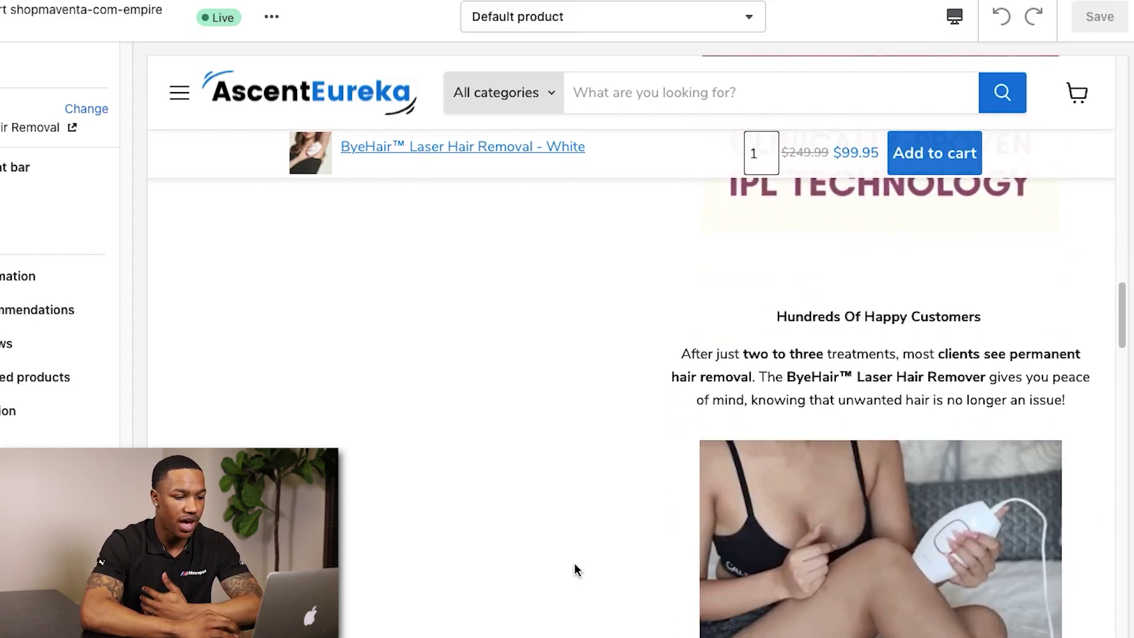
pyautogui.scroll(-1, 574, 561)
pyautogui.scroll(-1, 575, 566)
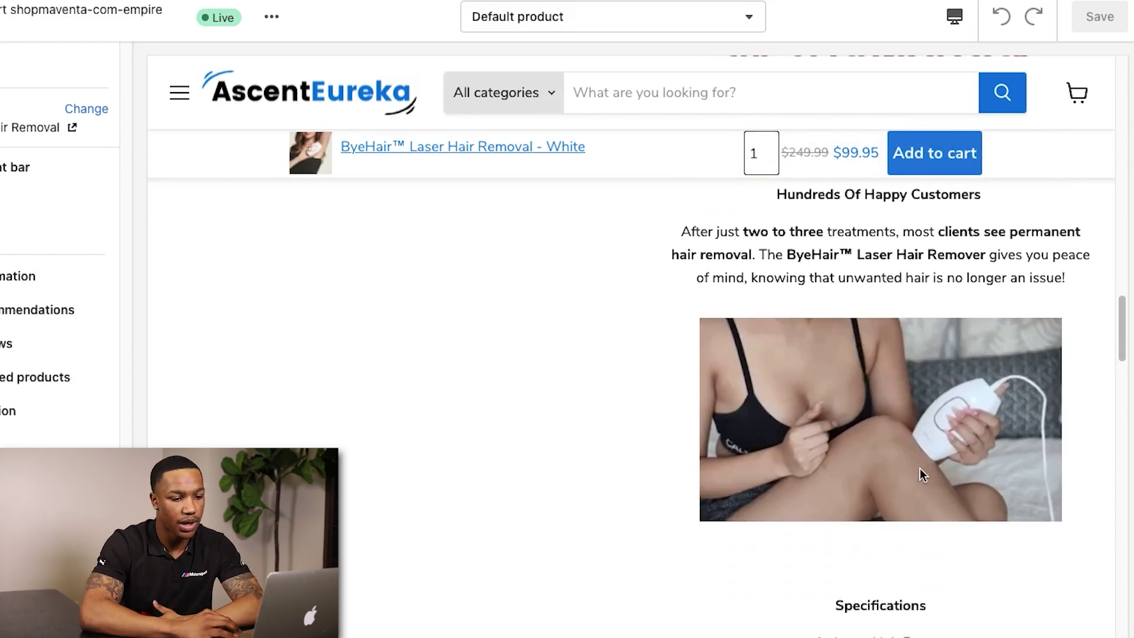
pyautogui.scroll(-3, 731, 457)
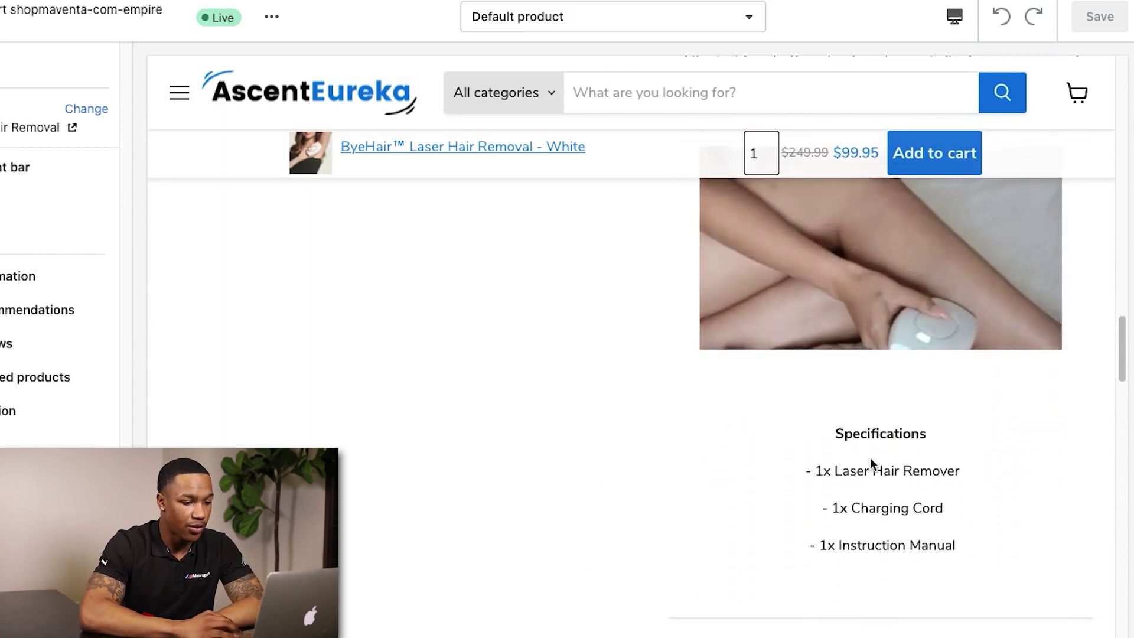
# Step: Examine the Customer Reviews section, expanding the review that starts "There are numerous sections for all kinds of storage" and highlighting its full text
pyautogui.scroll(-8, 699, 463)
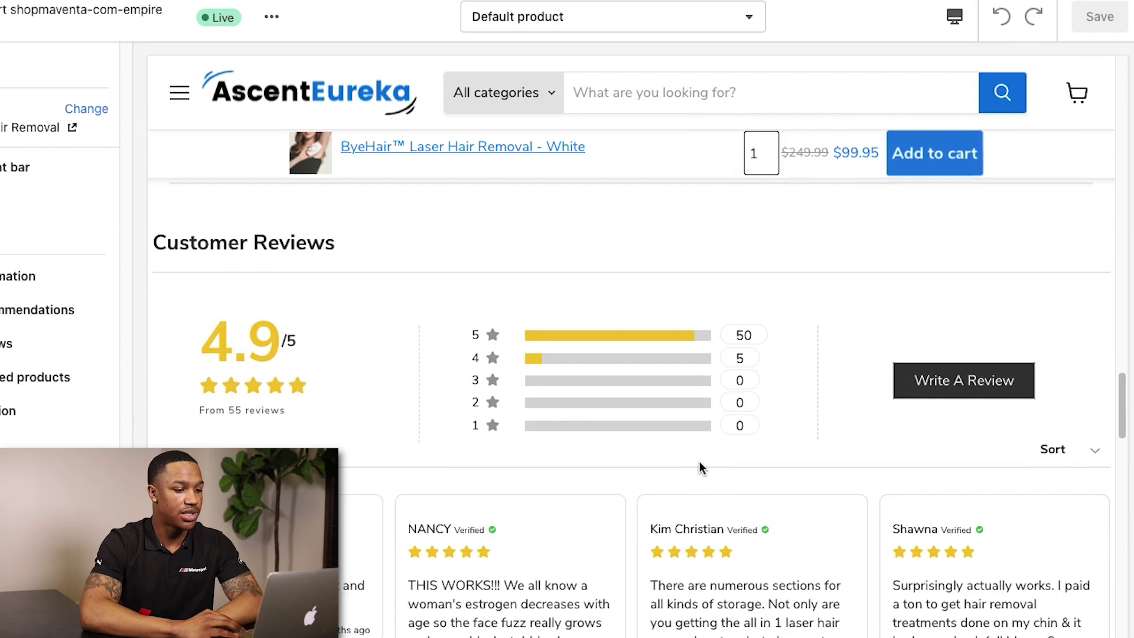
pyautogui.scroll(-4, 699, 411)
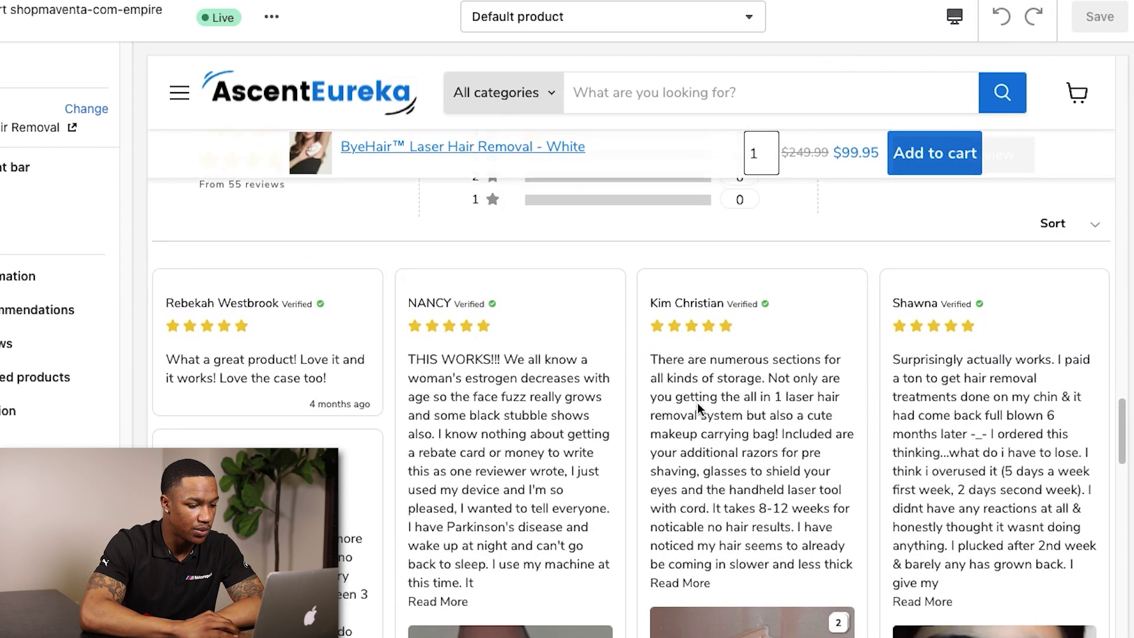
pyautogui.scroll(-2, 699, 409)
pyautogui.tripleClick(696, 379)
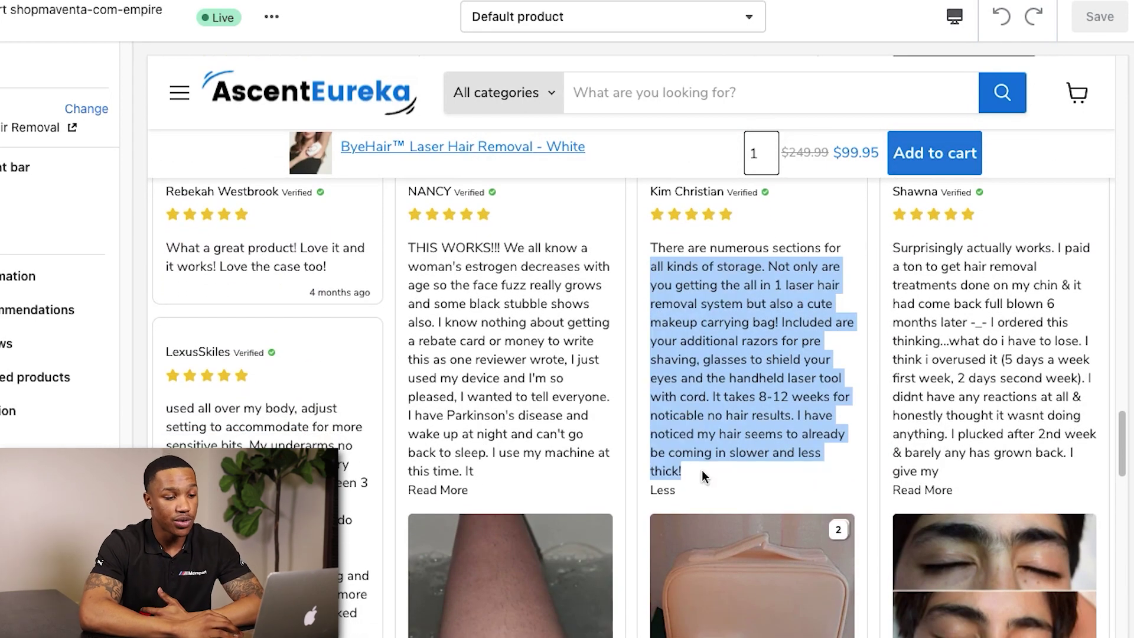
pyautogui.moveTo(703, 478); pyautogui.dragTo(650, 242)
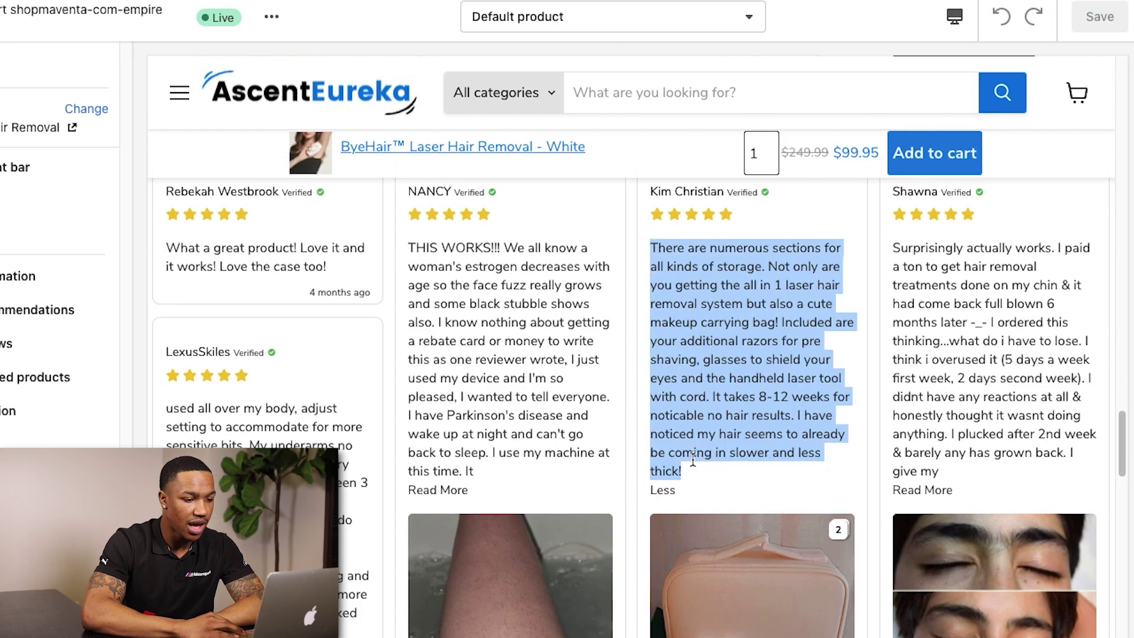
pyautogui.click(713, 472)
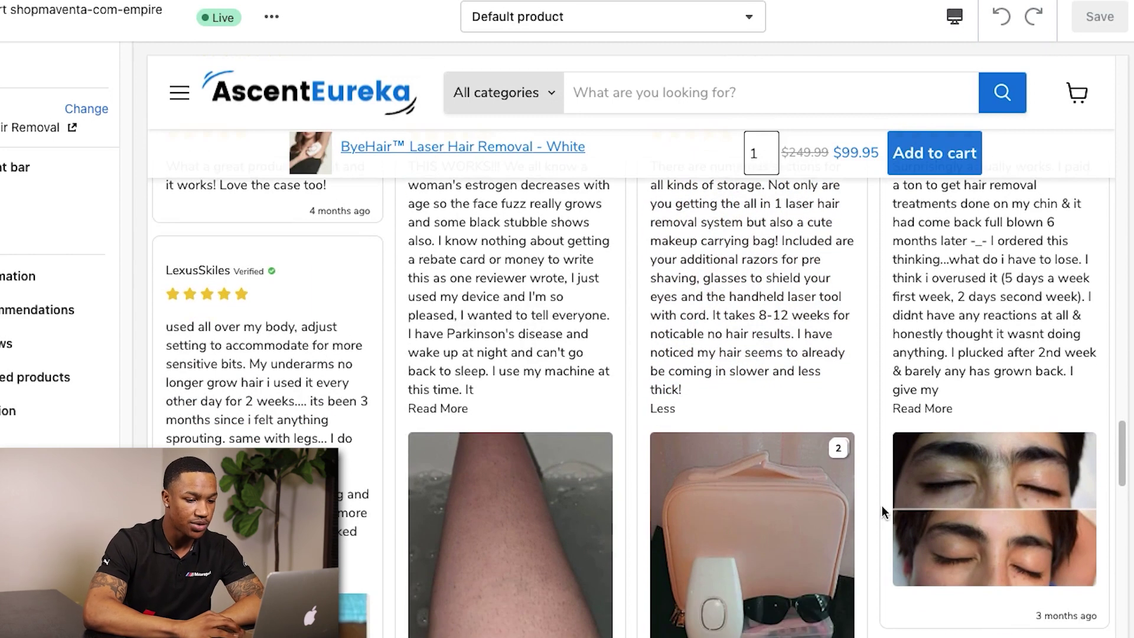
# Step: Examine the customer photos and further written reviews in the Customer Reviews grid, returning to its first row
pyautogui.scroll(-2, 945, 534)
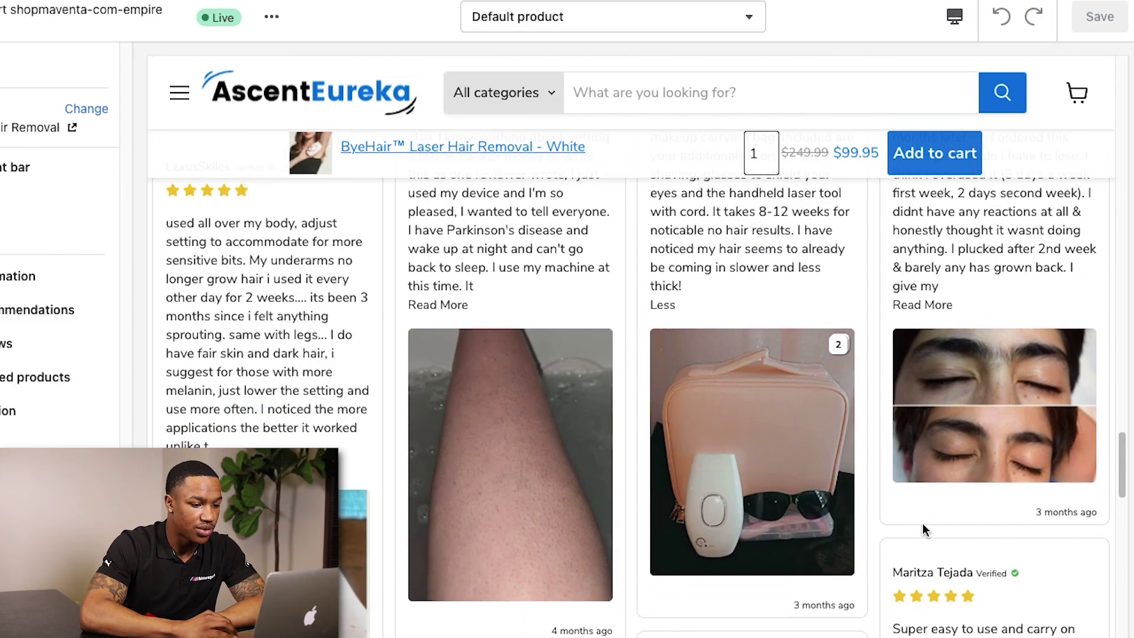
pyautogui.scroll(-9, 731, 526)
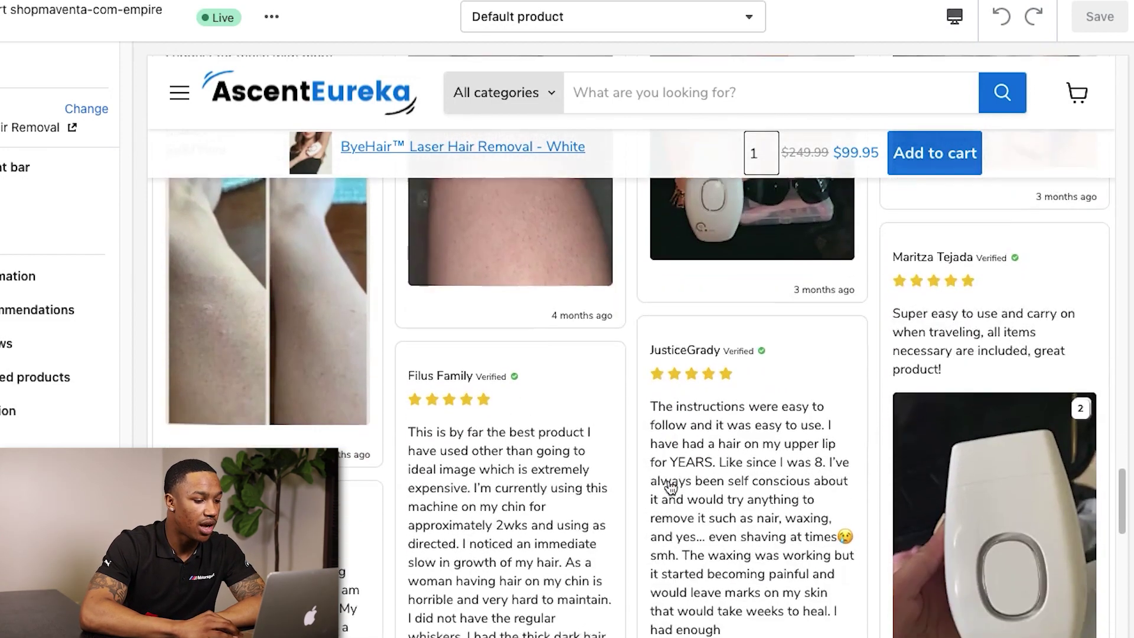
pyautogui.scroll(-1, 669, 481)
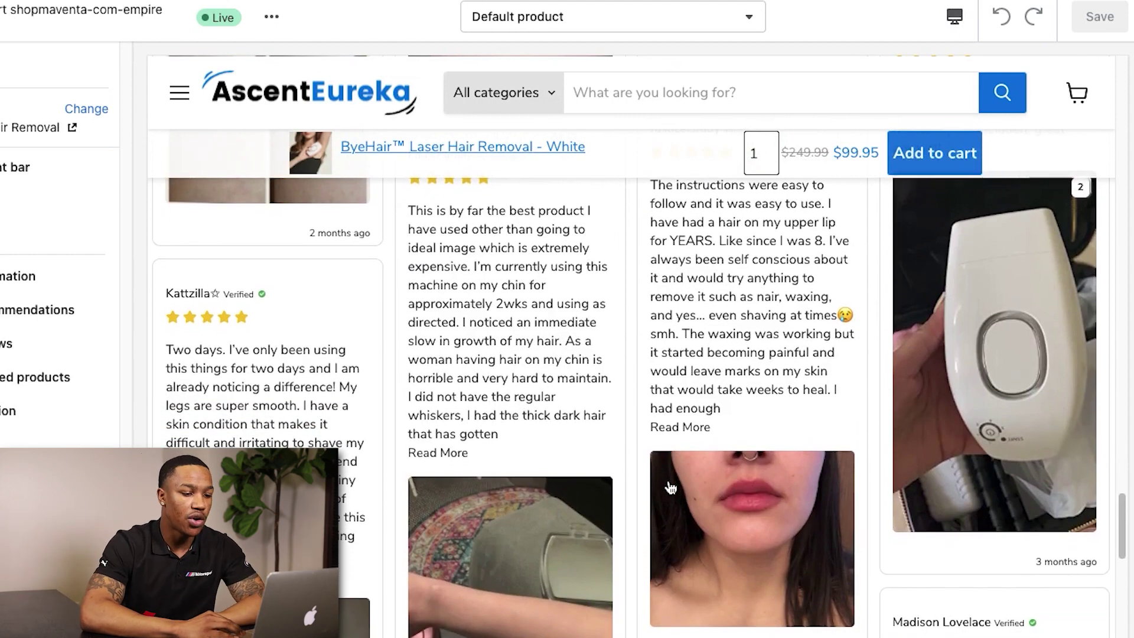
pyautogui.scroll(10, 670, 487)
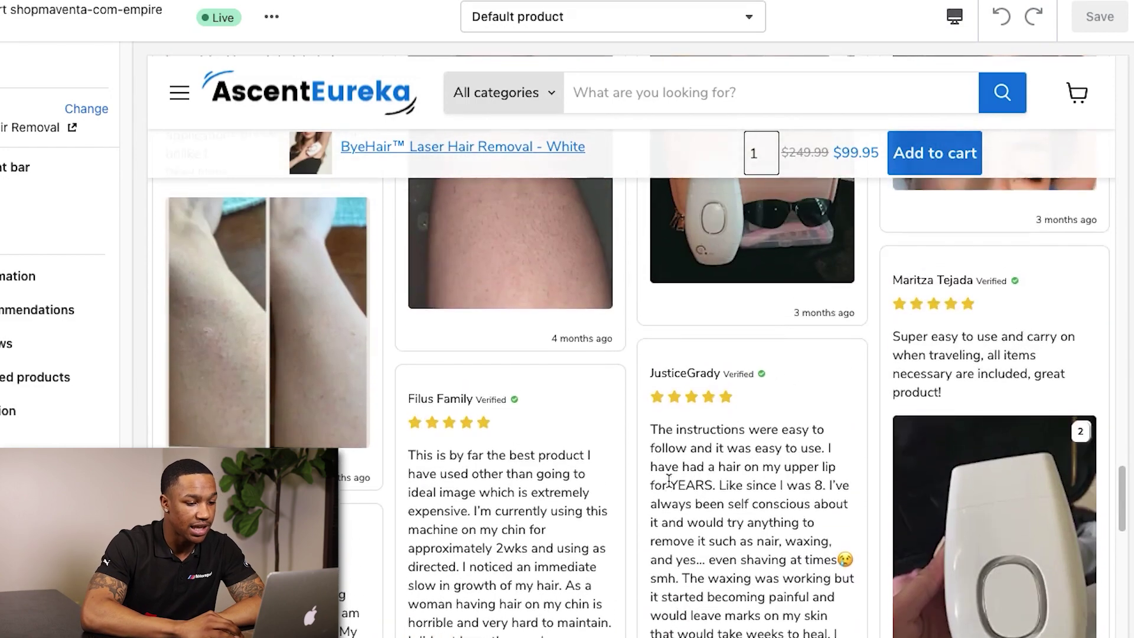
pyautogui.scroll(2, 670, 488)
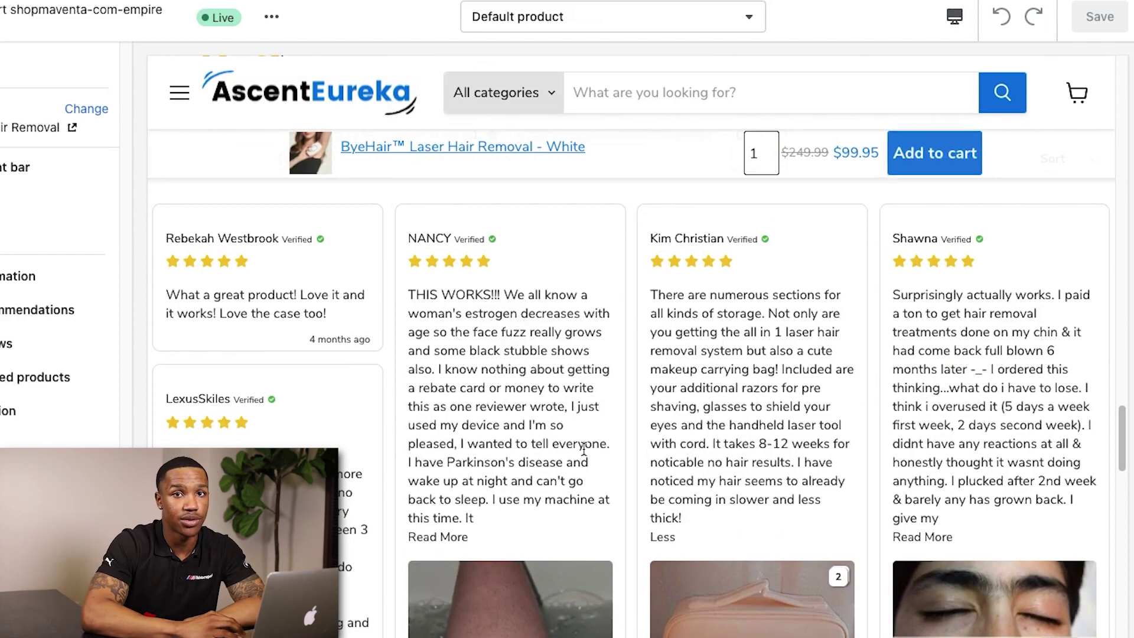
# Step: Examine the sticky add-to-cart bar beside the Specifications, and the price, colour and quantity options at the page's beginning
pyautogui.scroll(-20, 584, 448)
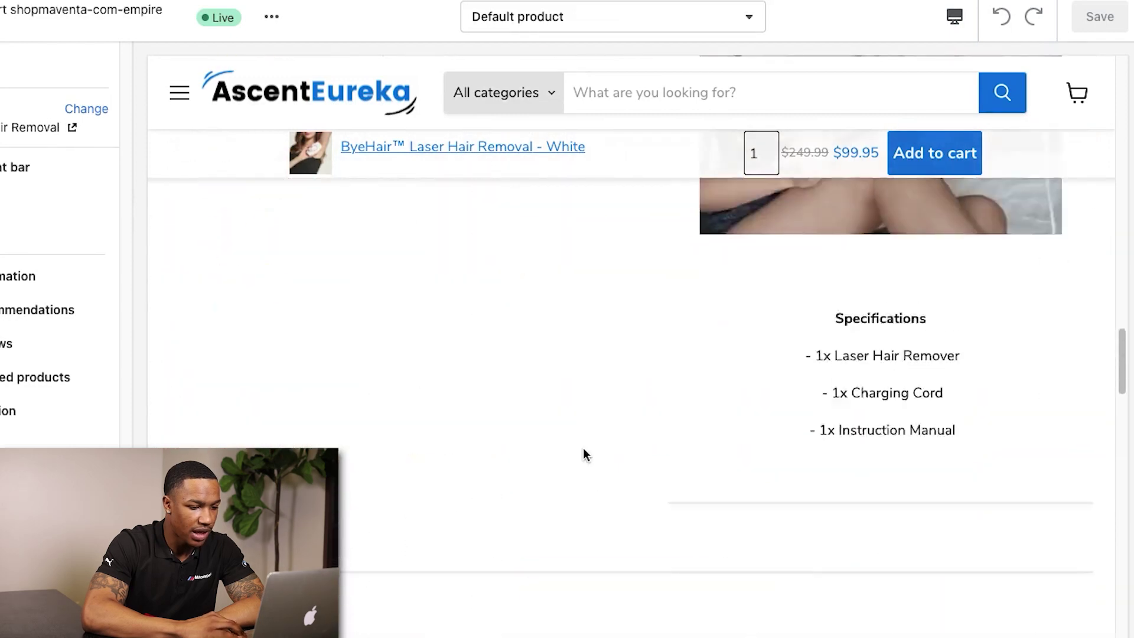
pyautogui.scroll(-3, 583, 455)
pyautogui.scroll(1, 583, 455)
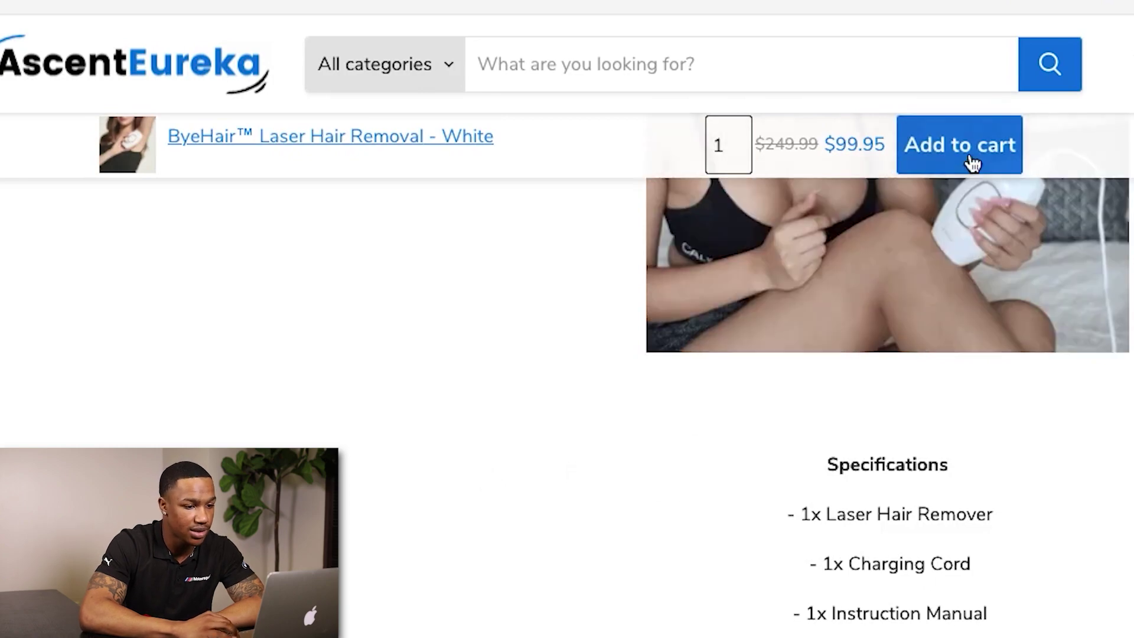
pyautogui.scroll(15, 654, 462)
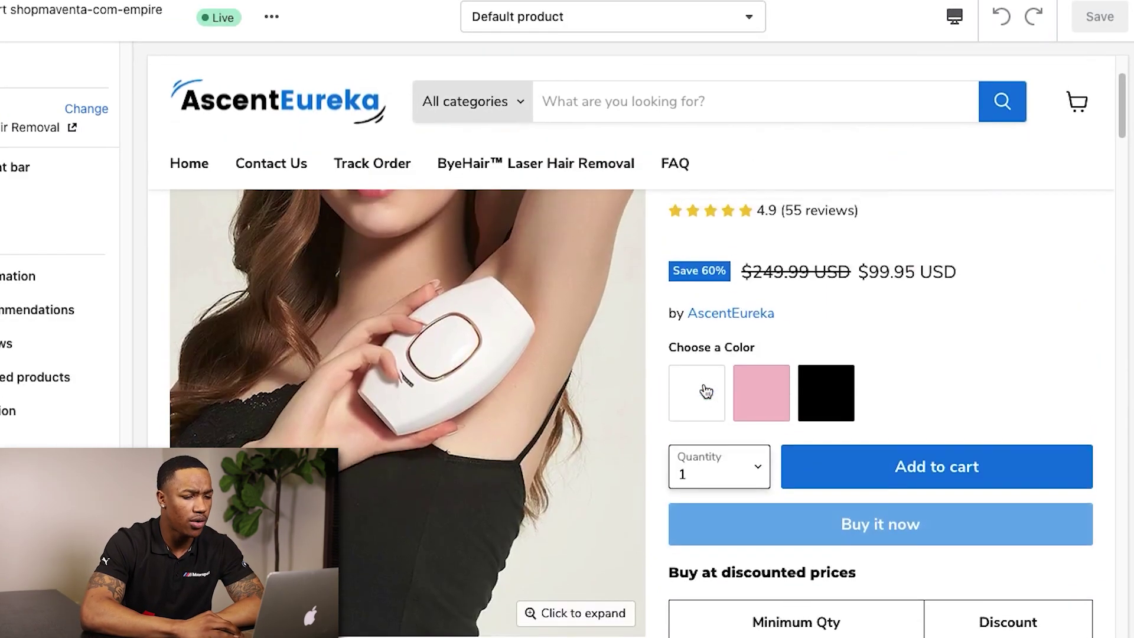
pyautogui.scroll(1, 706, 392)
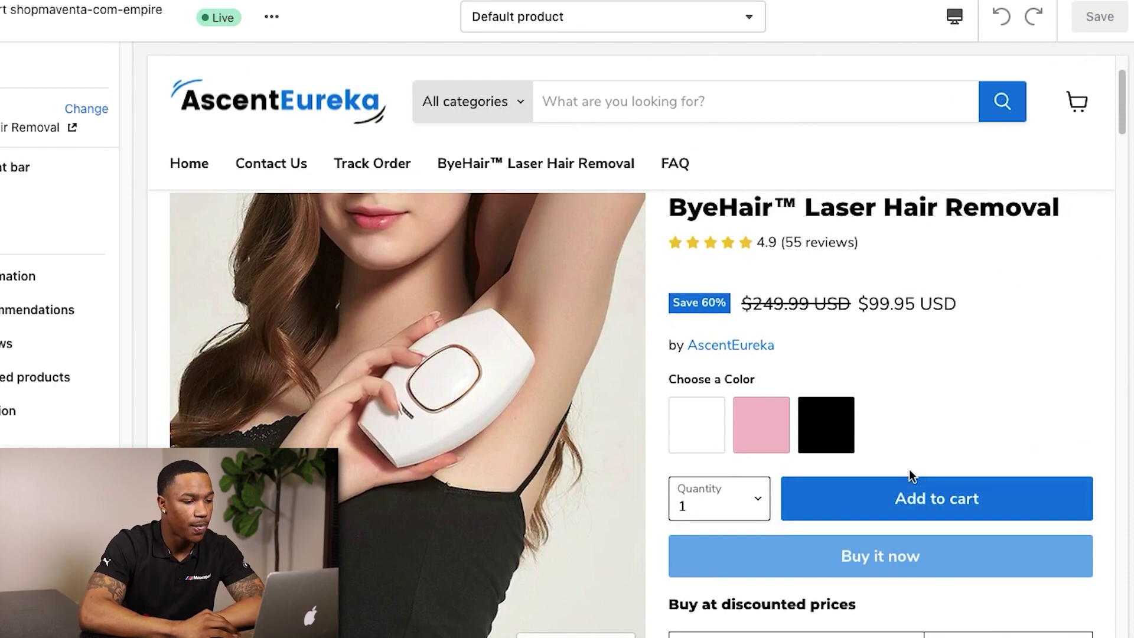
# Step: Recheck the product page's purchase options, quantity discount table and opening description sections
pyautogui.scroll(-15, 958, 387)
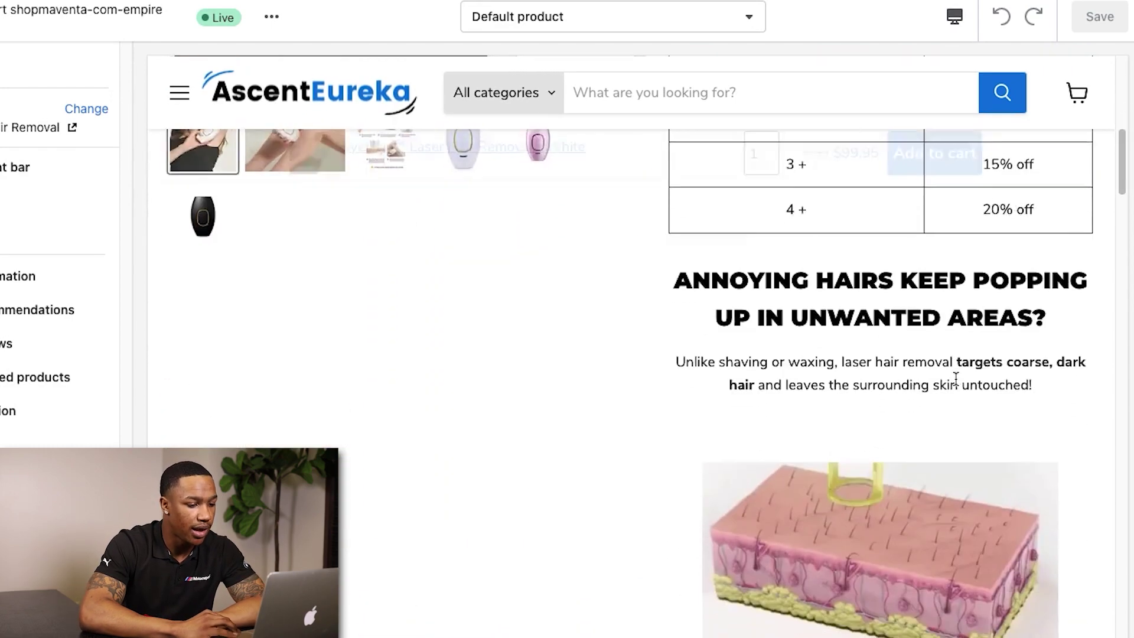
pyautogui.scroll(8, 543, 468)
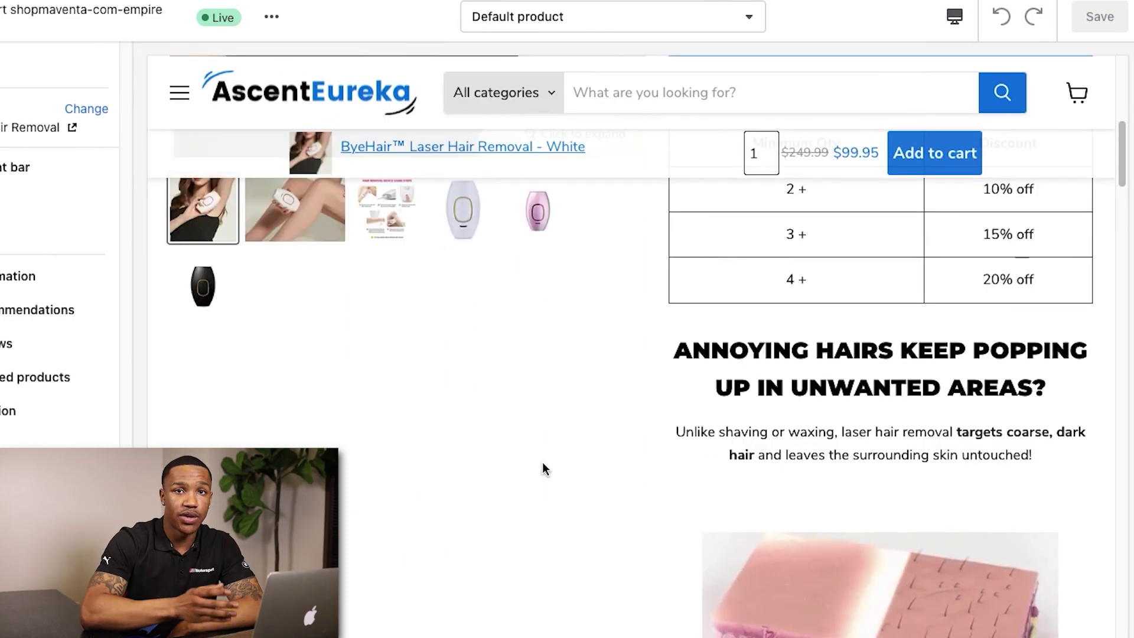
pyautogui.scroll(-9, 543, 464)
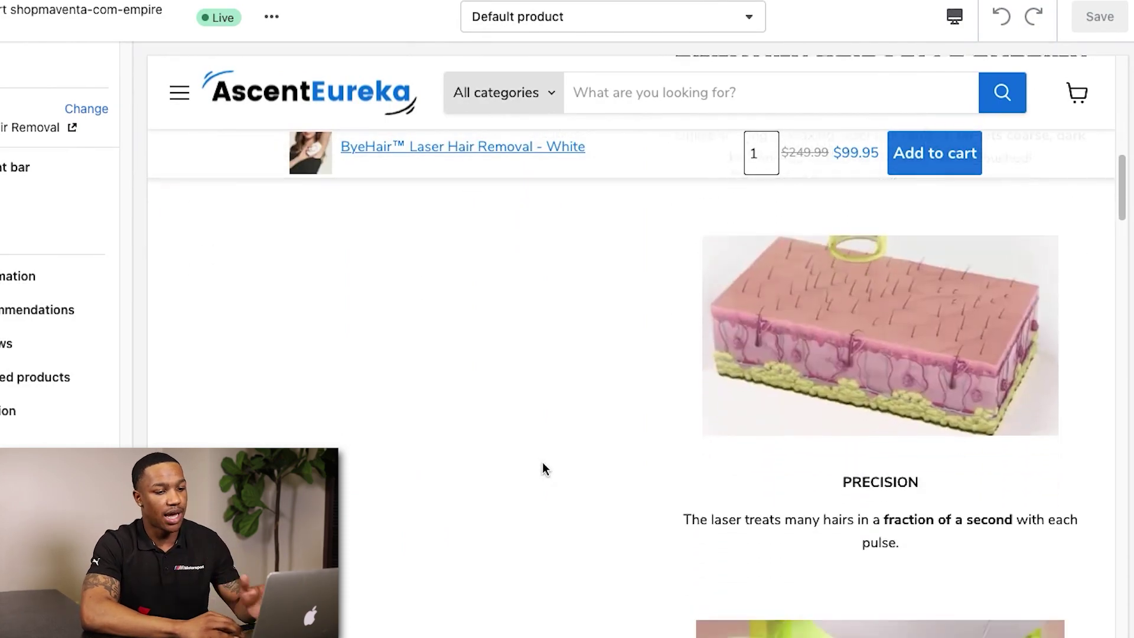
pyautogui.scroll(-16, 543, 463)
pyautogui.scroll(20, 542, 431)
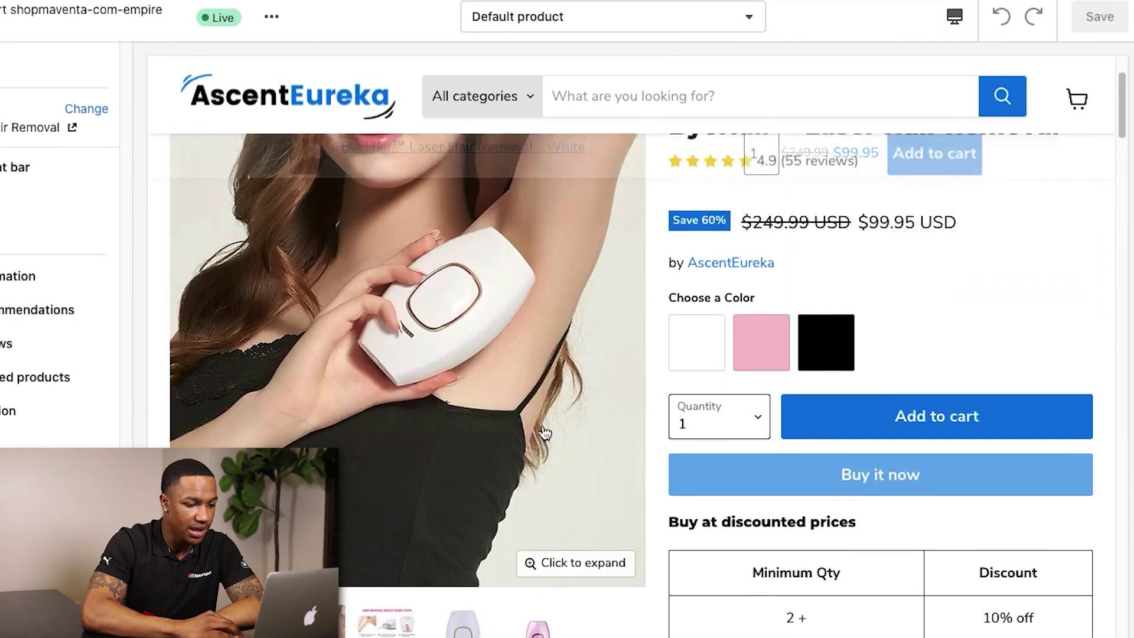
pyautogui.scroll(6, 544, 433)
pyautogui.scroll(-10, 543, 434)
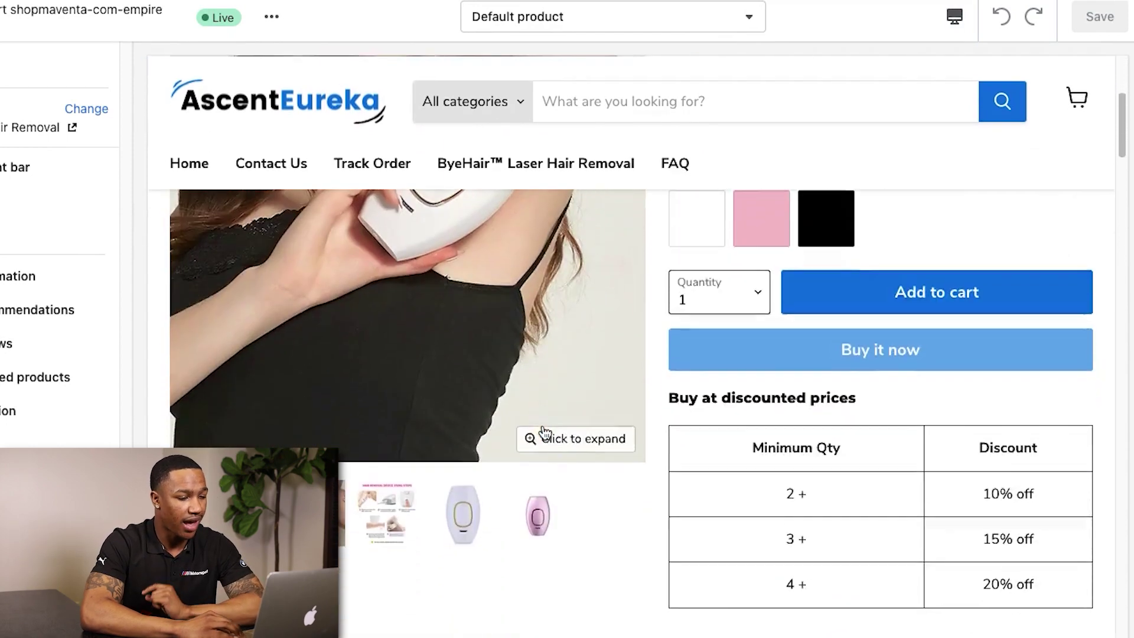
pyautogui.scroll(6, 543, 434)
pyautogui.scroll(-15, 431, 292)
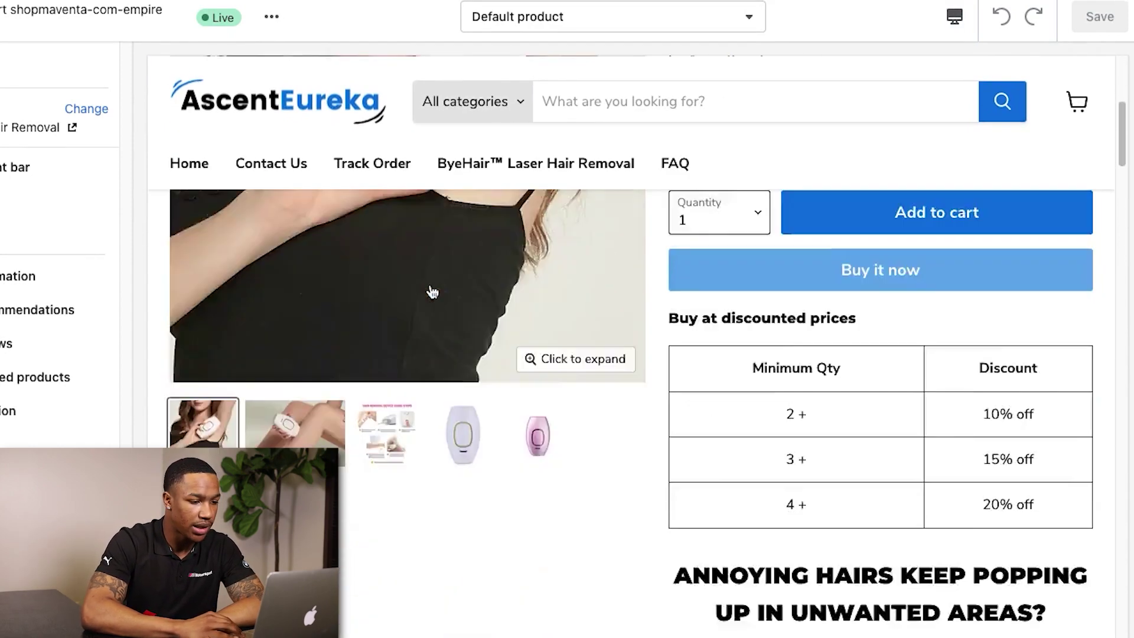
# Step: Review the description once more from PRECISION through "Works On Any Body Part" to the Customer Reviews rating summary
pyautogui.scroll(5, 431, 285)
pyautogui.scroll(-12, 741, 354)
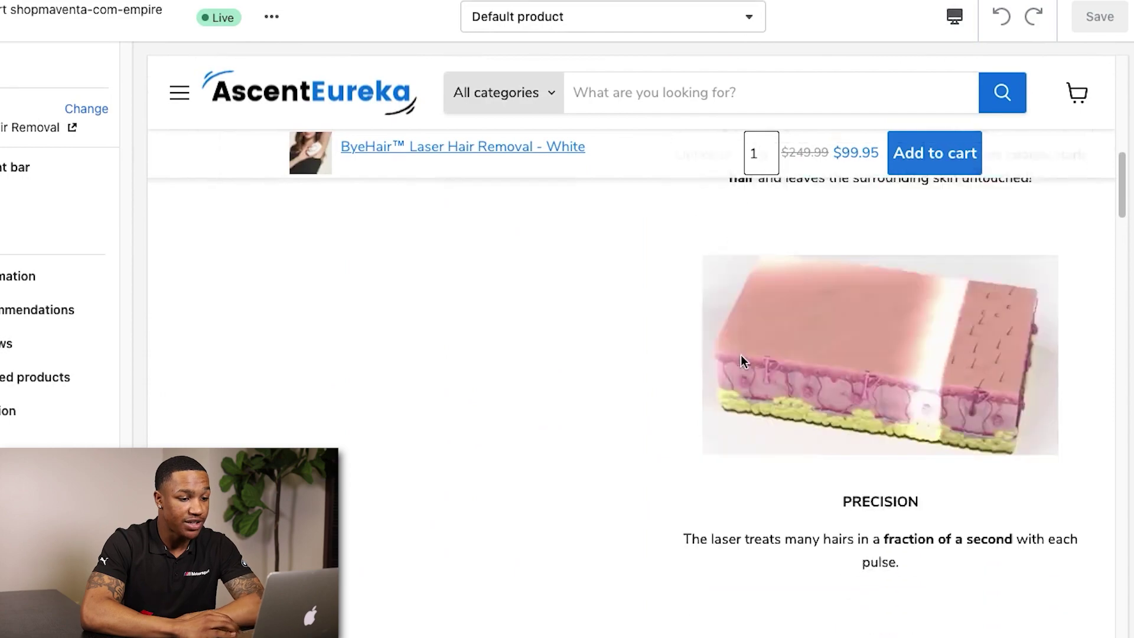
pyautogui.scroll(-15, 741, 358)
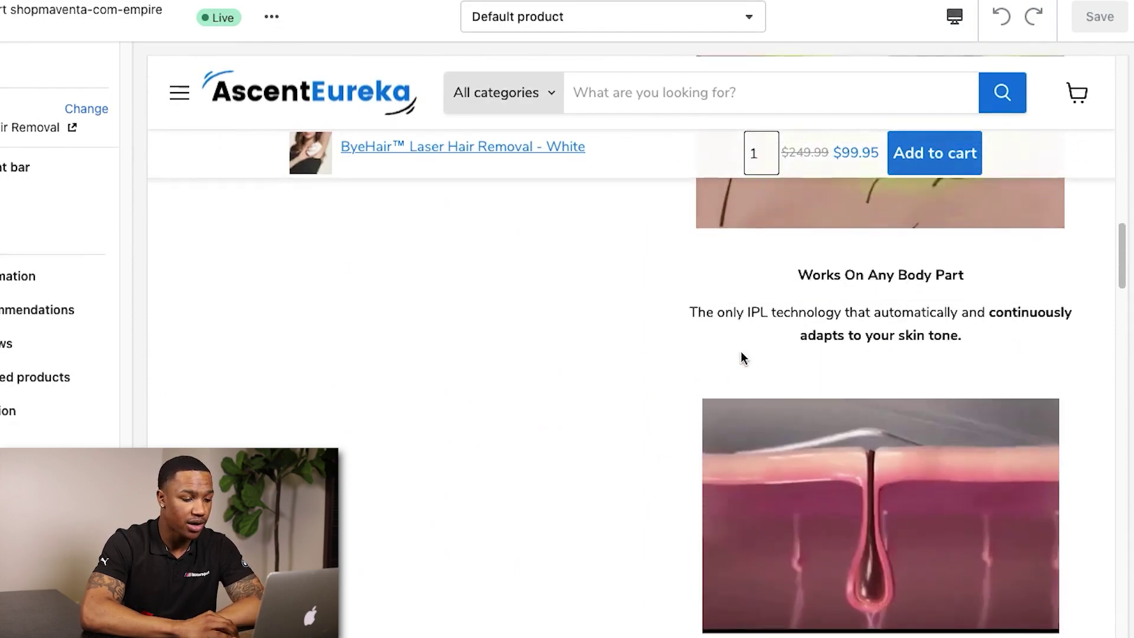
pyautogui.scroll(-10, 743, 357)
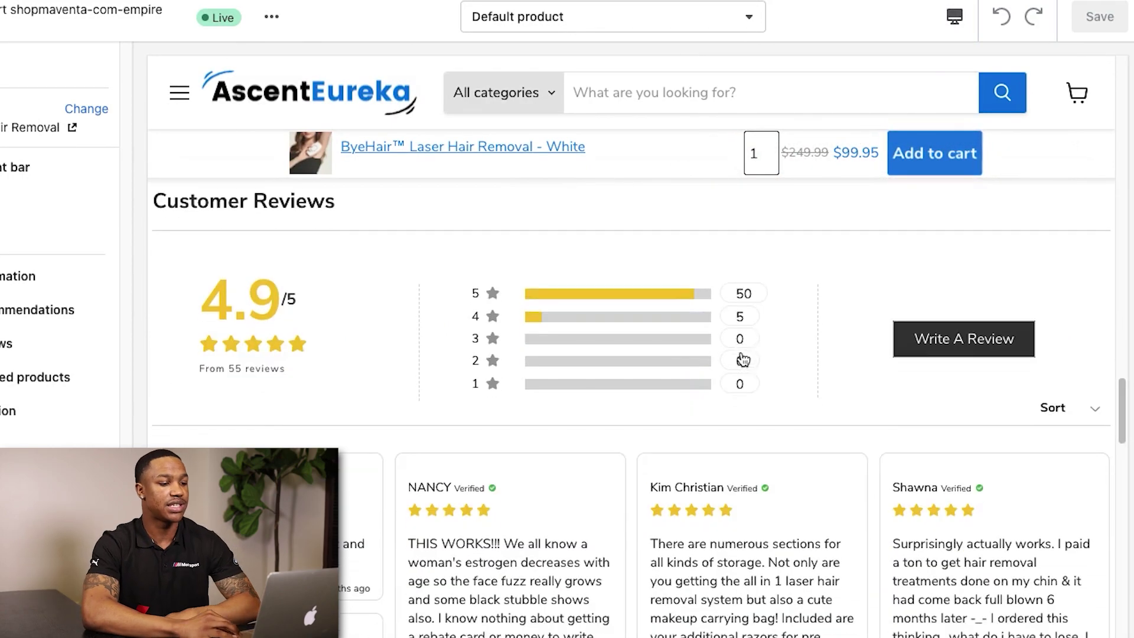